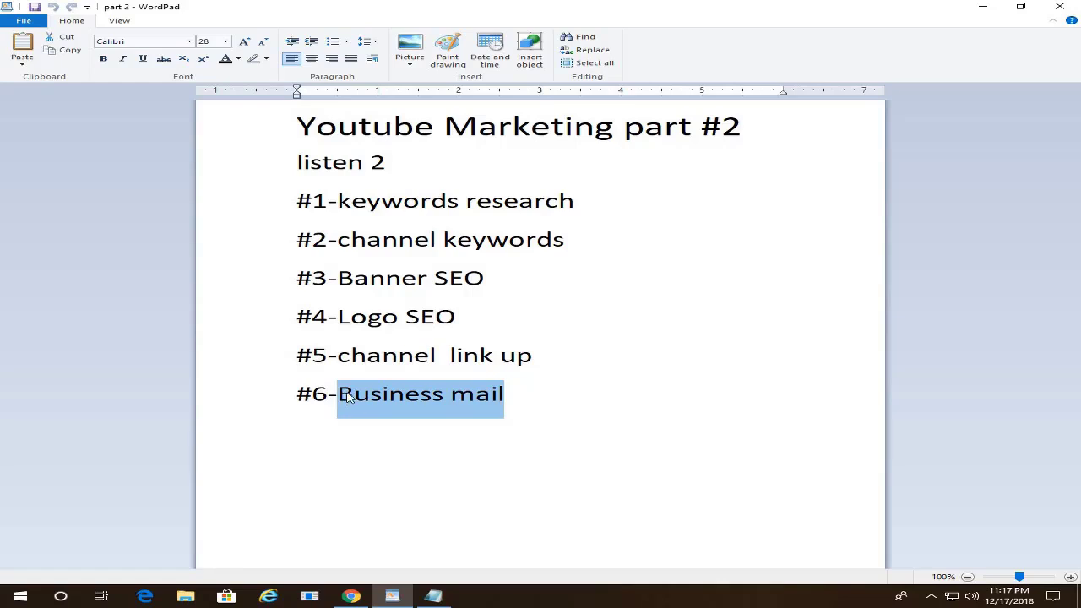
Step: Highlight the Banner SEO and Logo SEO topics in the WordPad outline
{"action": "left_click", "coordinate": [392, 596]}
{"action": "left_click", "coordinate": [392, 597]}
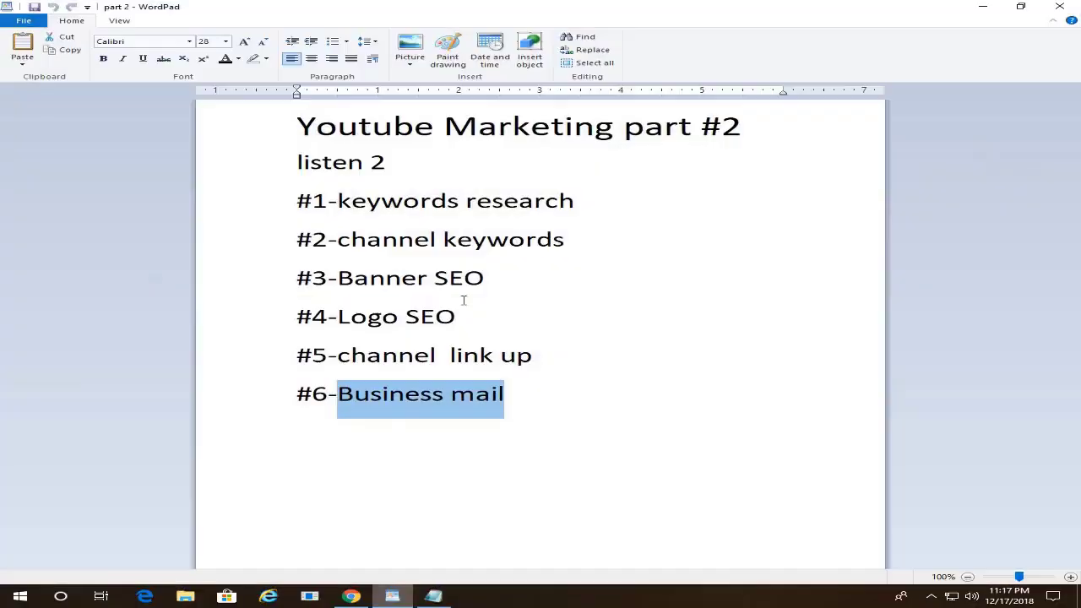
{"action": "left_click_drag", "start_coordinate": [312, 278], "coordinate": [435, 275]}
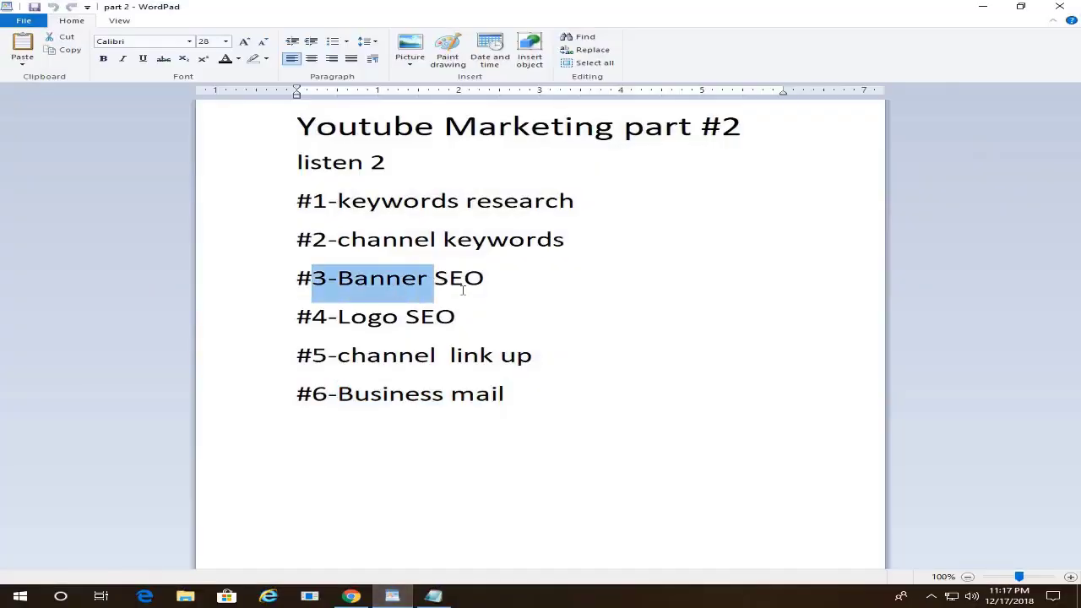
{"action": "left_click_drag", "start_coordinate": [329, 317], "coordinate": [460, 316]}
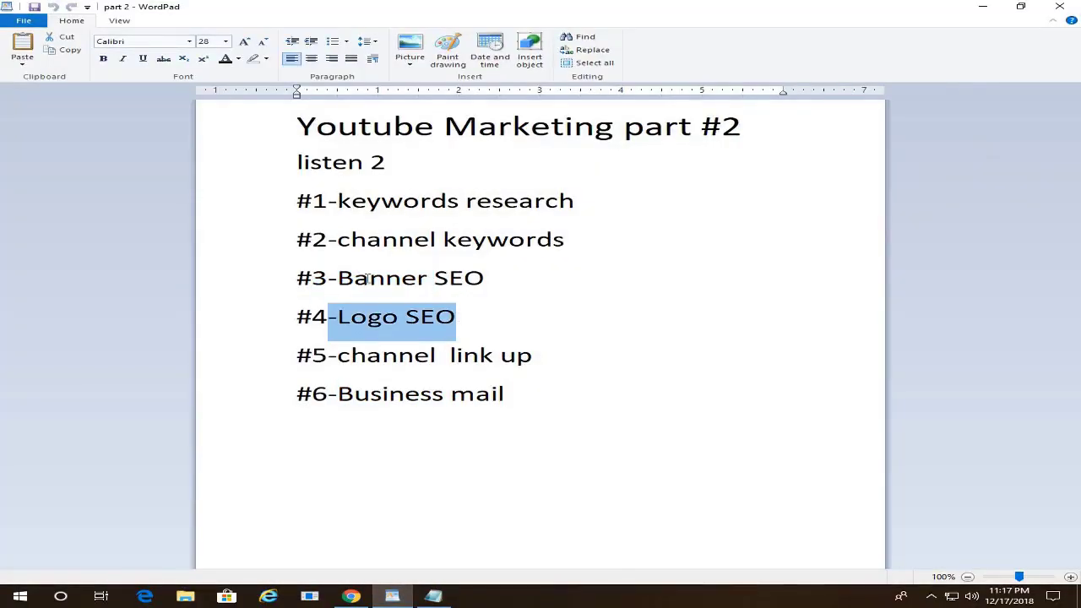
{"action": "left_click_drag", "start_coordinate": [337, 278], "coordinate": [484, 278]}
{"action": "left_click_drag", "start_coordinate": [338, 316], "coordinate": [456, 317]}
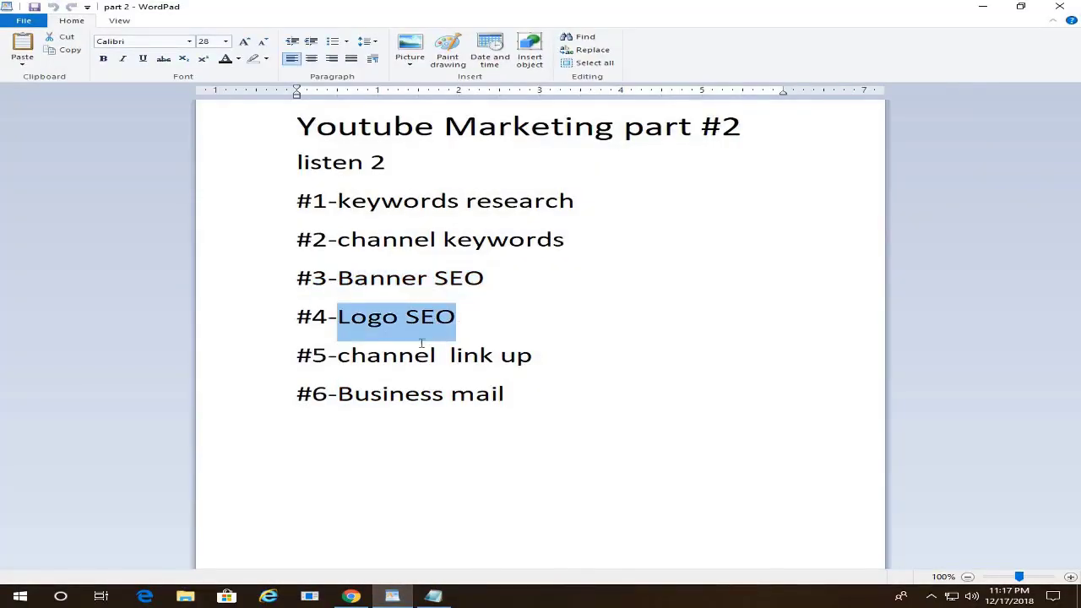
Step: Switch to Chrome and copy the selected YouTube keywords for "tech time" from Keyword Tool to the clipboard
{"action": "left_click", "coordinate": [353, 596]}
{"action": "key", "text": "ctrl+Tab"}
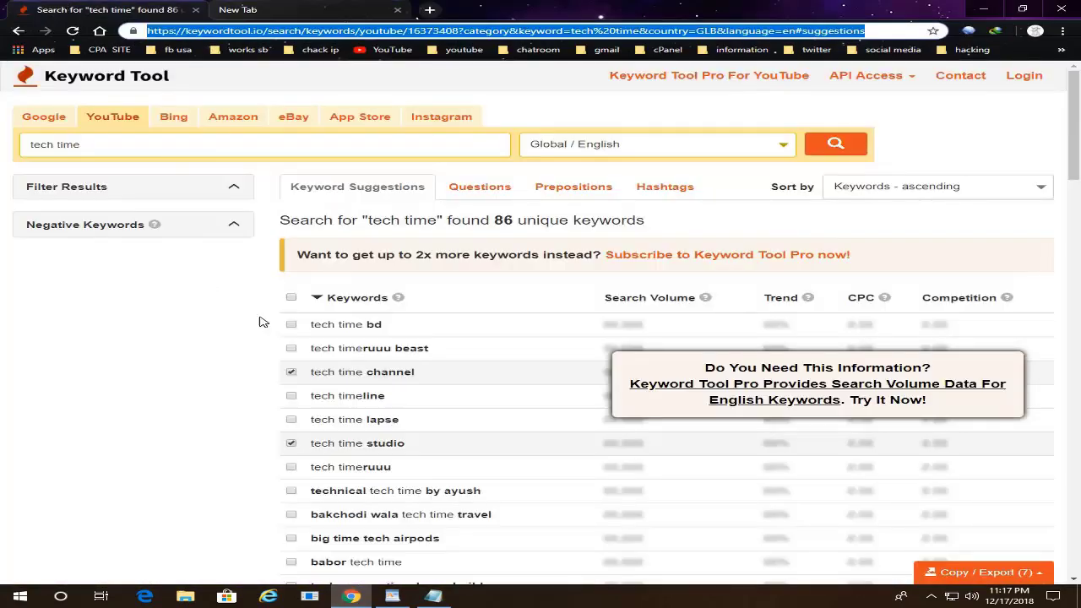
{"action": "left_click", "coordinate": [122, 140]}
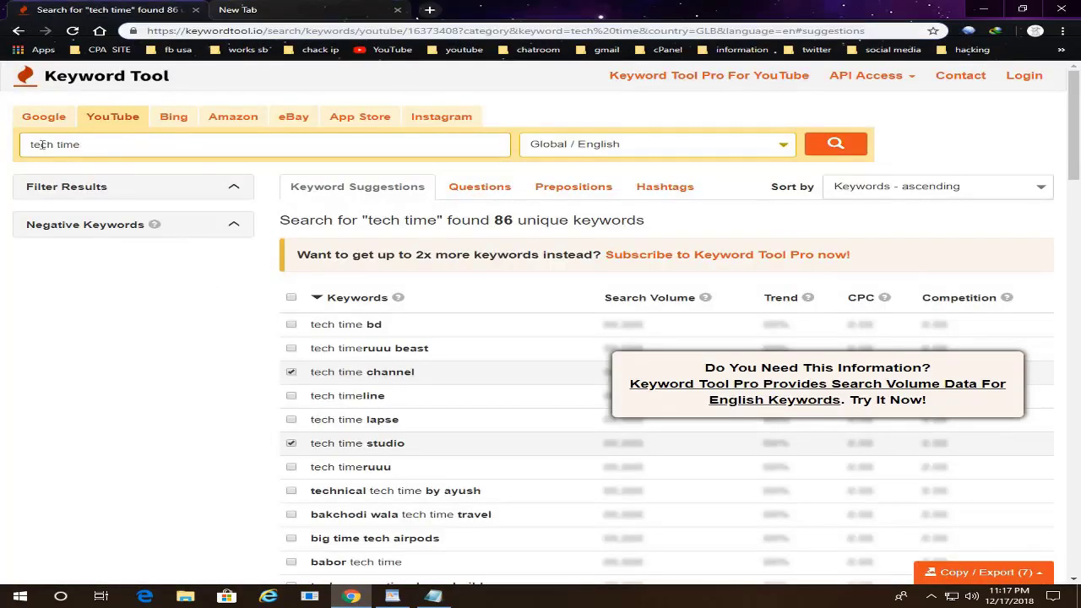
{"action": "left_click", "coordinate": [965, 576]}
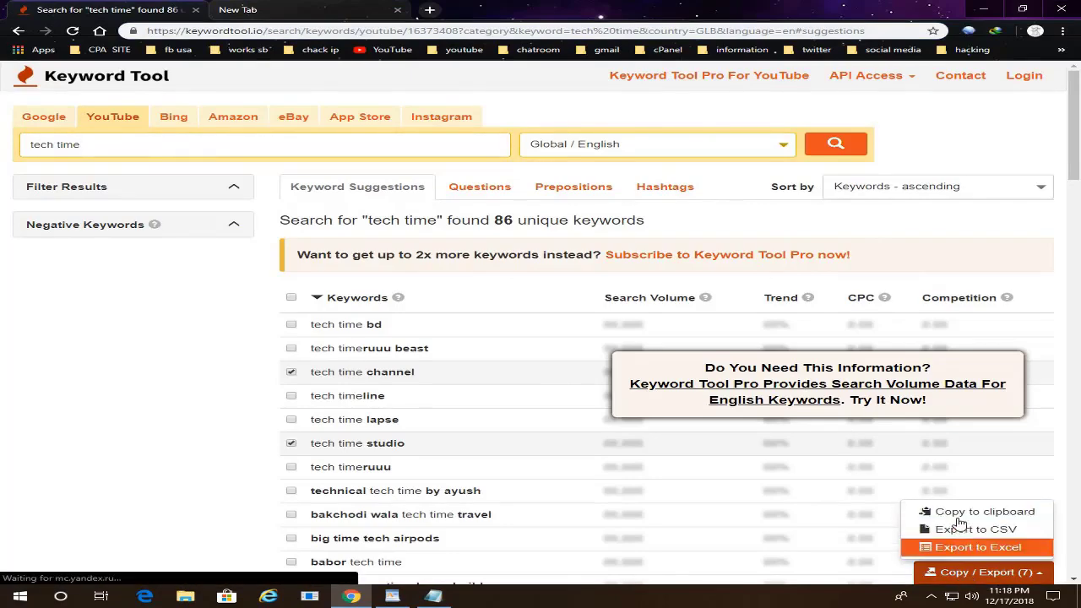
{"action": "left_click", "coordinate": [960, 513]}
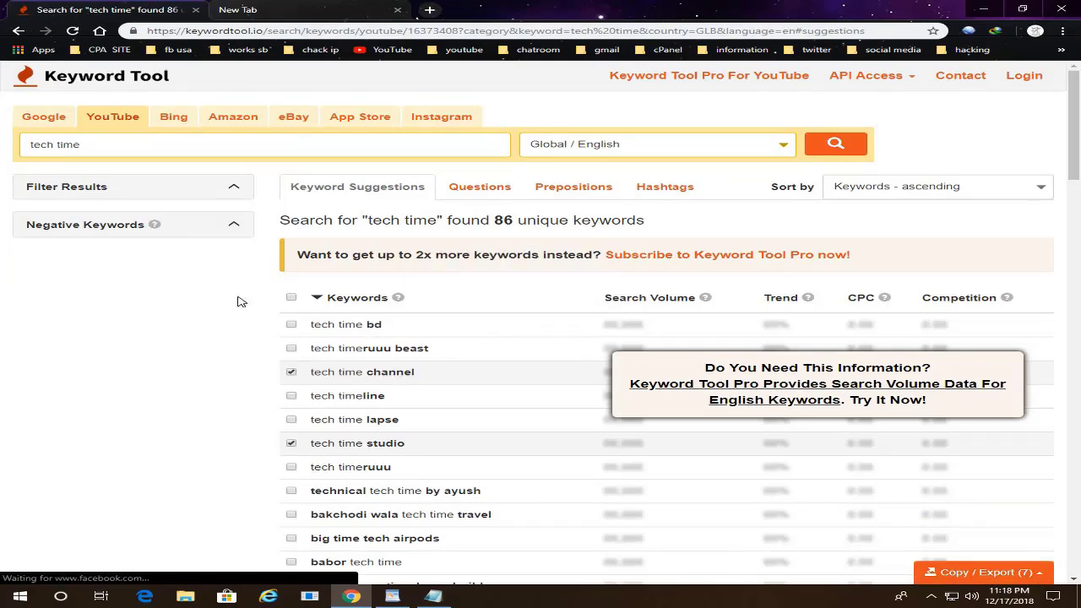
Step: Switch to the tech file in Notepad and select the keyword list from "bangla tech" through "tech n9ne double time"
{"action": "left_click", "coordinate": [432, 596]}
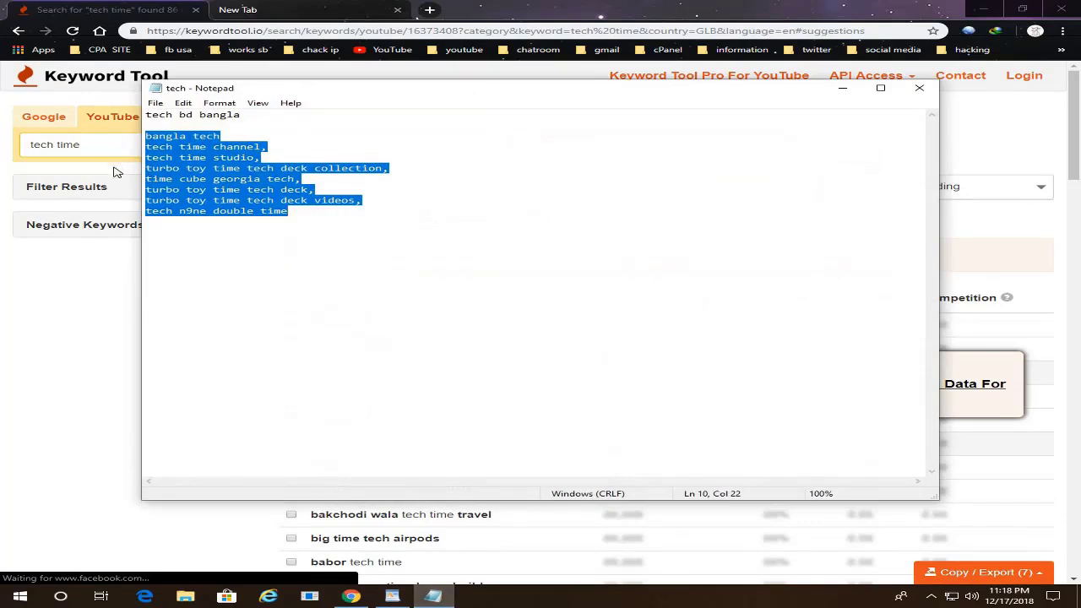
{"action": "left_click", "coordinate": [187, 179]}
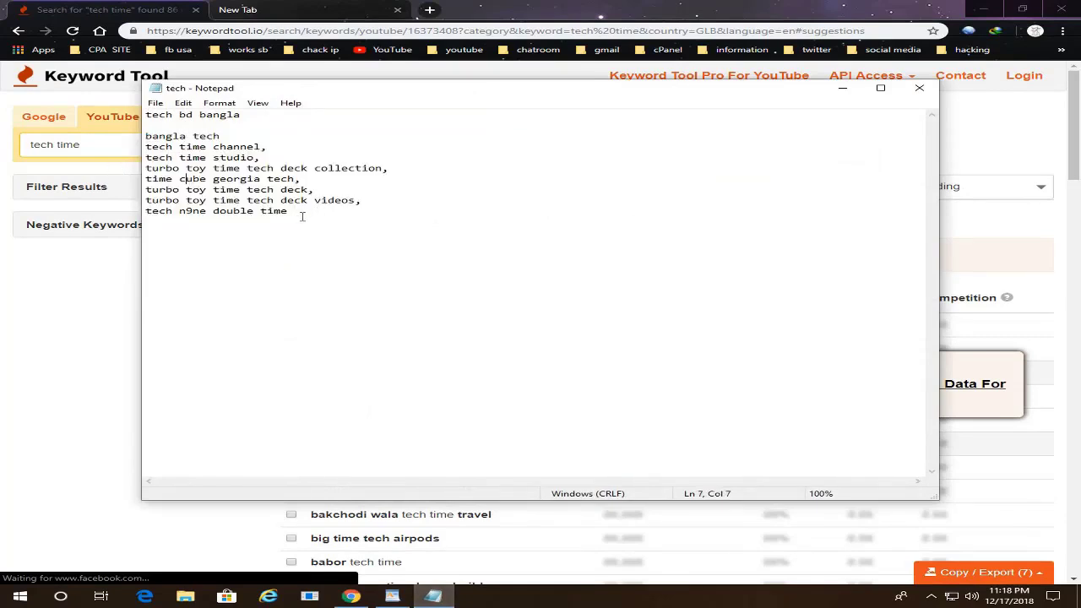
{"action": "left_click_drag", "start_coordinate": [300, 217], "coordinate": [146, 135]}
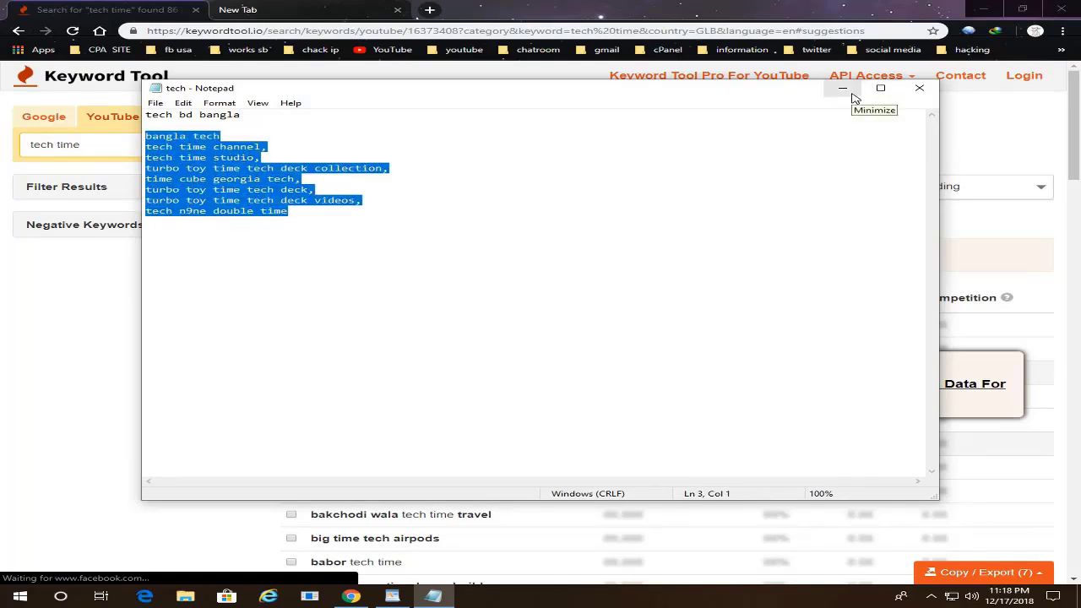
{"action": "left_click", "coordinate": [330, 6]}
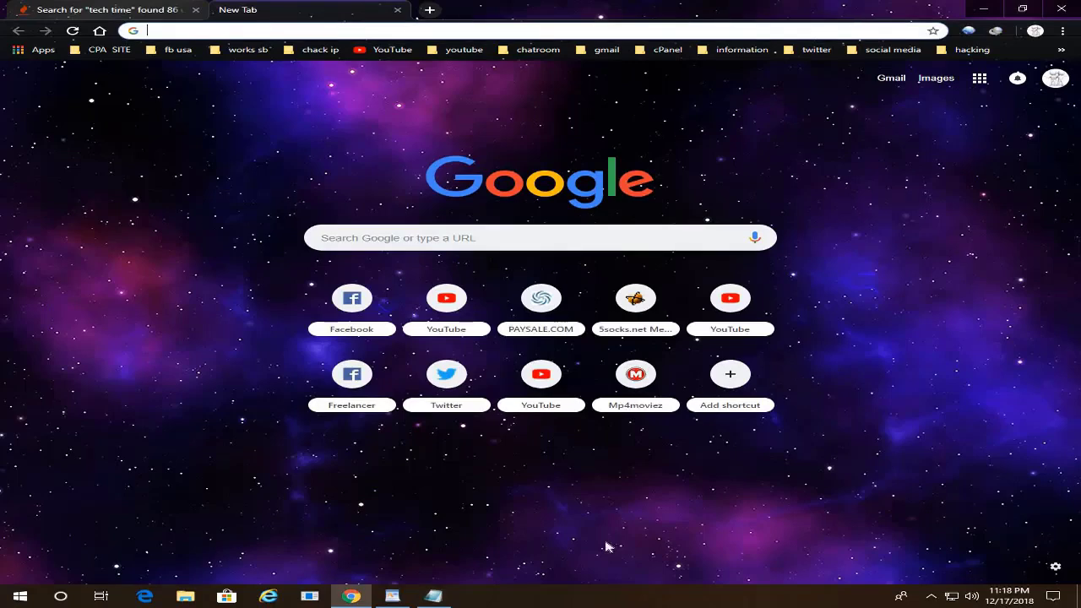
{"action": "left_click", "coordinate": [433, 597]}
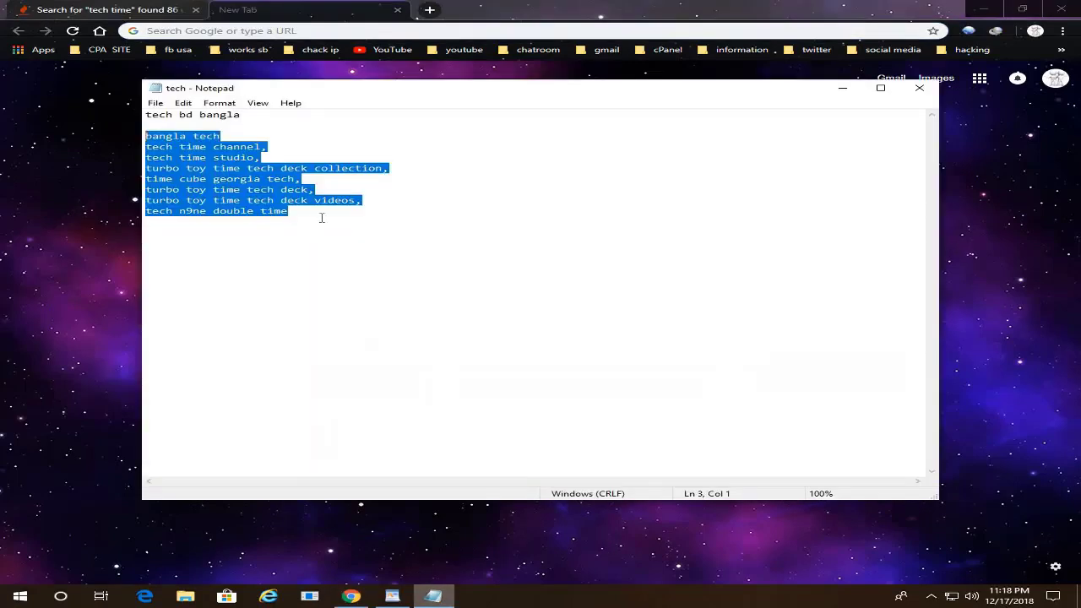
Step: Minimise the open windows and open the property details of the TECH TIME BANGLA image on the desktop
{"action": "left_click", "coordinate": [842, 88]}
{"action": "left_click", "coordinate": [983, 9]}
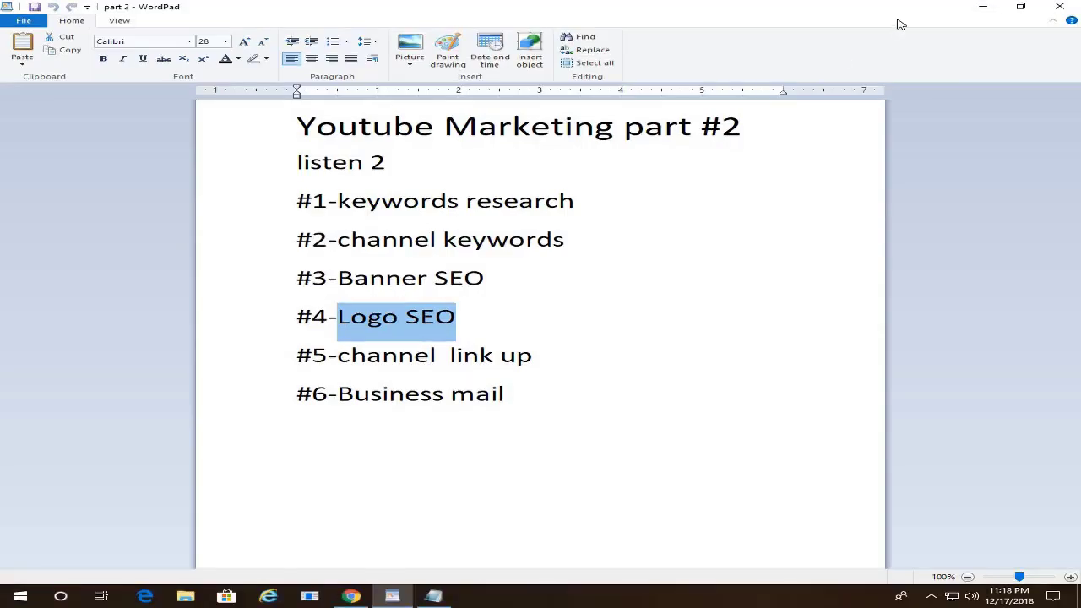
{"action": "left_click", "coordinate": [989, 8]}
{"action": "left_click_drag", "start_coordinate": [403, 95], "coordinate": [497, 238]}
{"action": "mouse_move", "coordinate": [471, 173]}
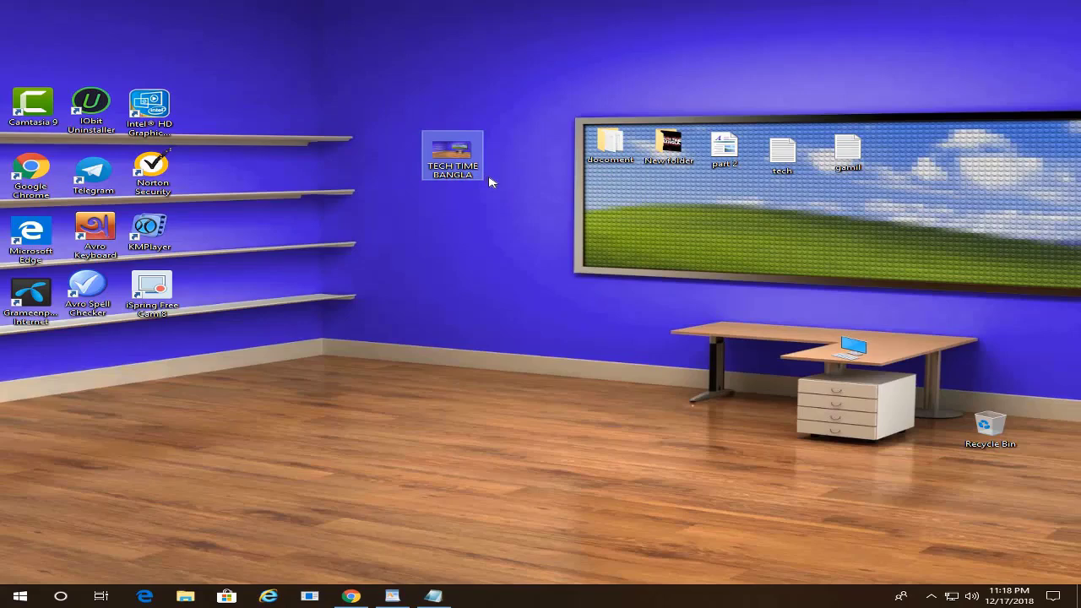
{"action": "right_click", "coordinate": [444, 154]}
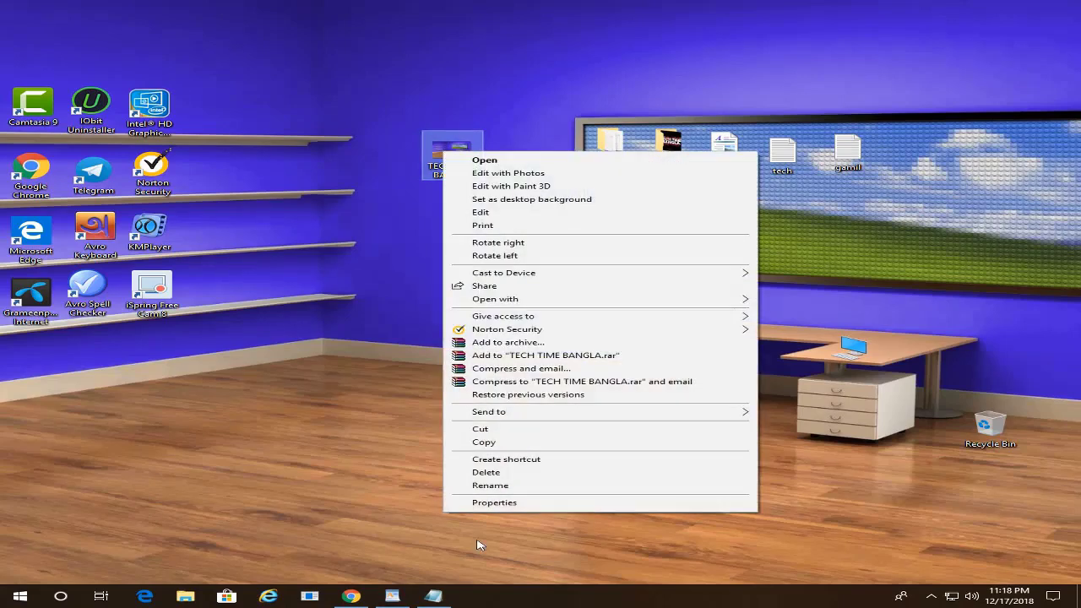
{"action": "left_click", "coordinate": [511, 503]}
{"action": "left_click", "coordinate": [495, 182]}
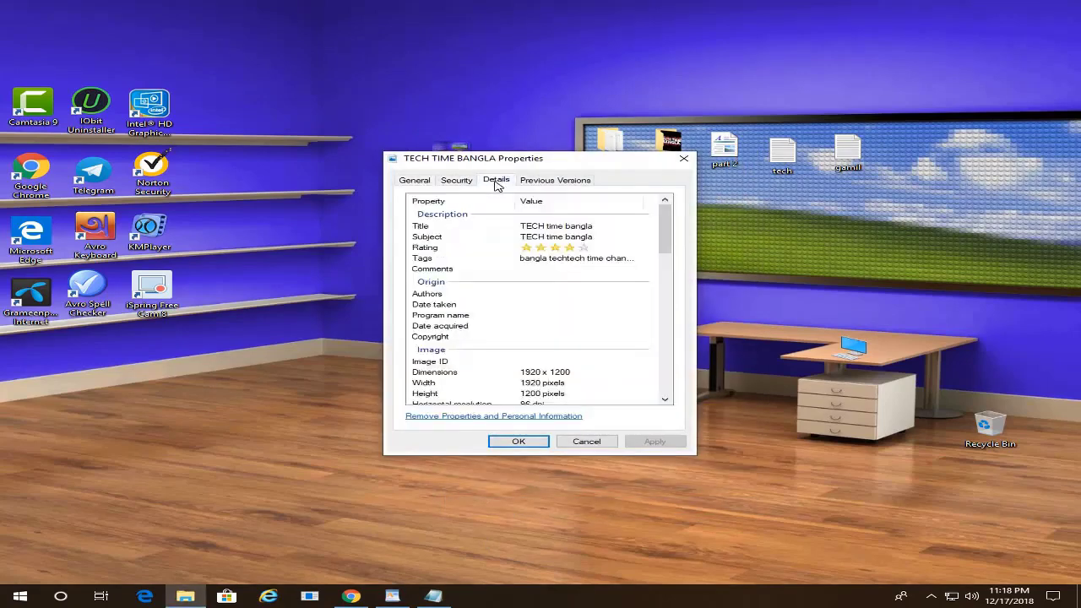
Step: Shorten the image's Subject property to TECH
{"action": "left_click", "coordinate": [557, 227]}
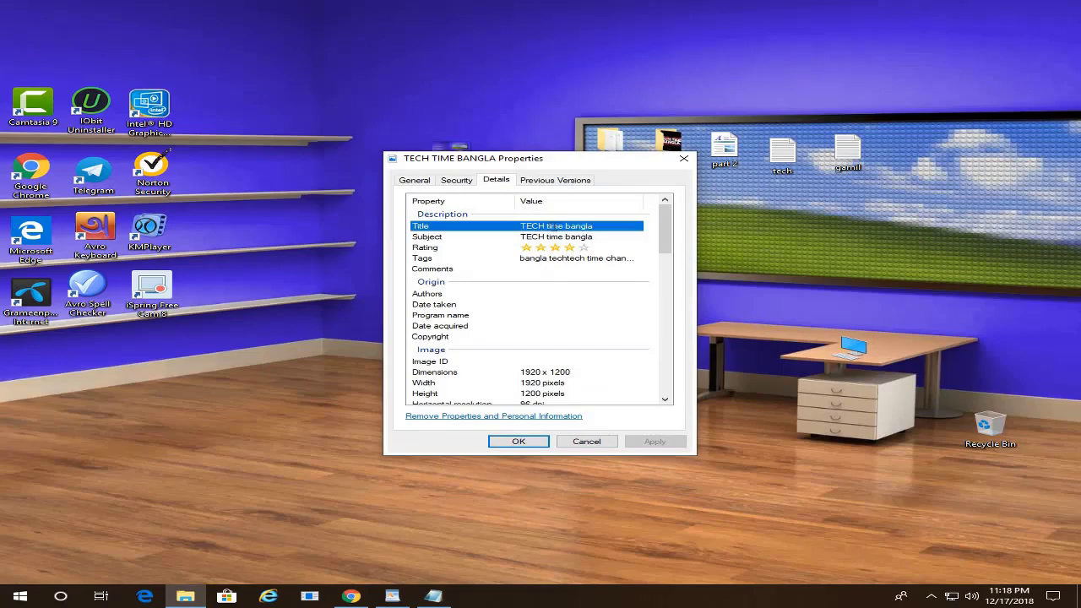
{"action": "left_click", "coordinate": [603, 237]}
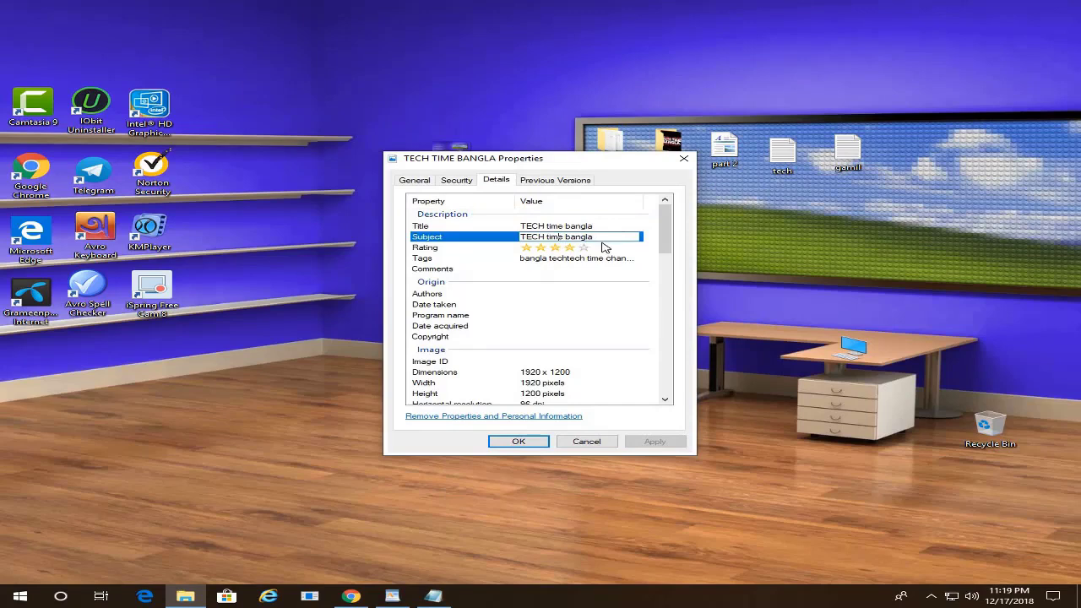
{"action": "left_click_drag", "start_coordinate": [603, 237], "coordinate": [568, 239]}
{"action": "left_click_drag", "start_coordinate": [545, 238], "coordinate": [543, 238]}
{"action": "key", "text": "BackSpace"}
Step: Replace the image's tags with the keyword list from the Notepad file and set its rating to three stars
{"action": "left_click", "coordinate": [594, 261]}
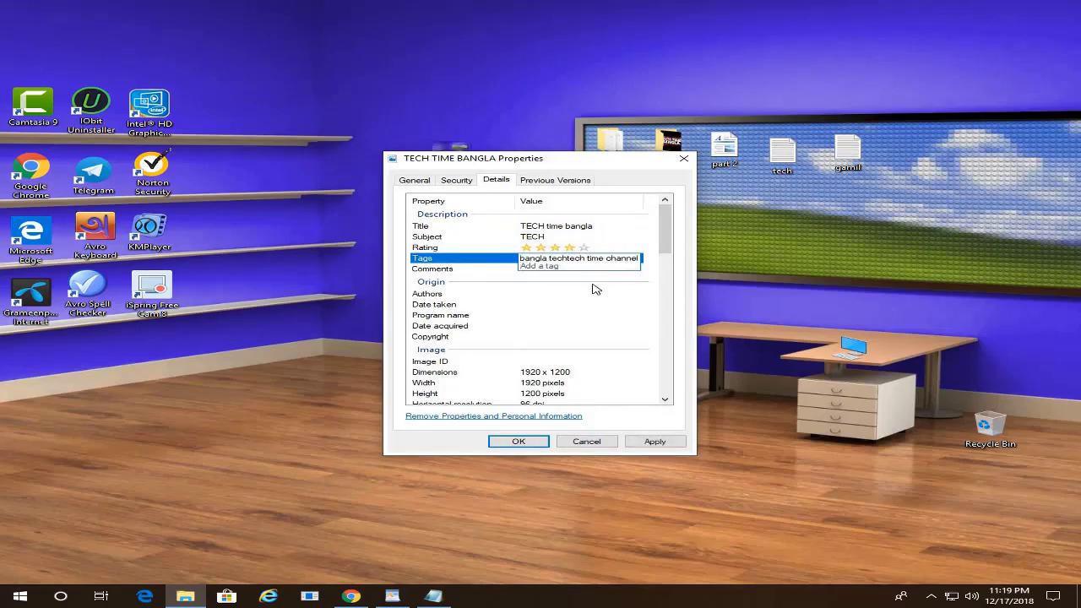
{"action": "left_click", "coordinate": [581, 258]}
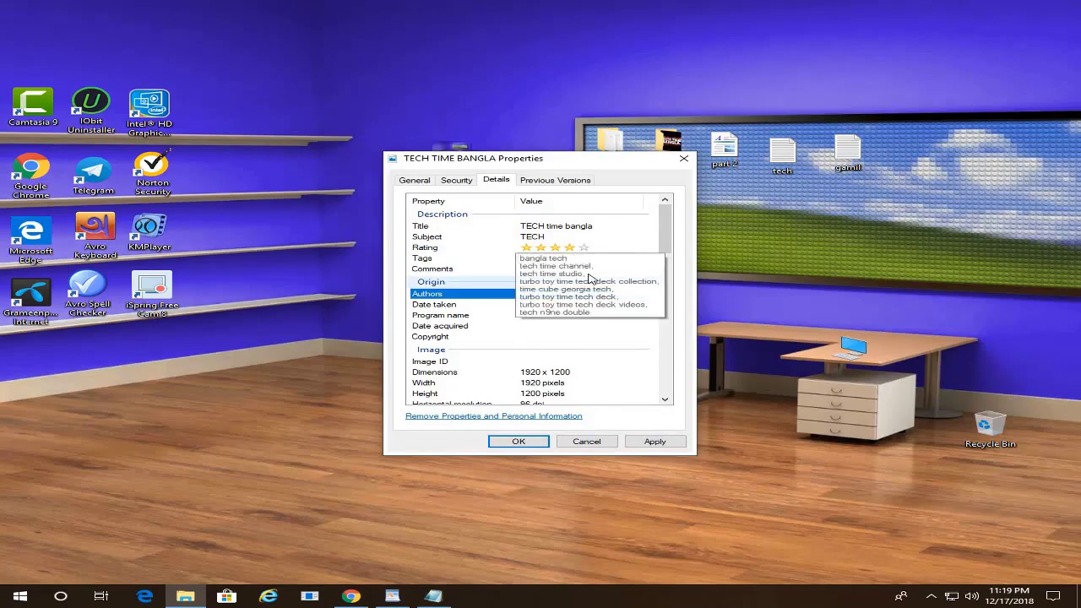
{"action": "left_click", "coordinate": [555, 266]}
{"action": "left_click", "coordinate": [563, 256]}
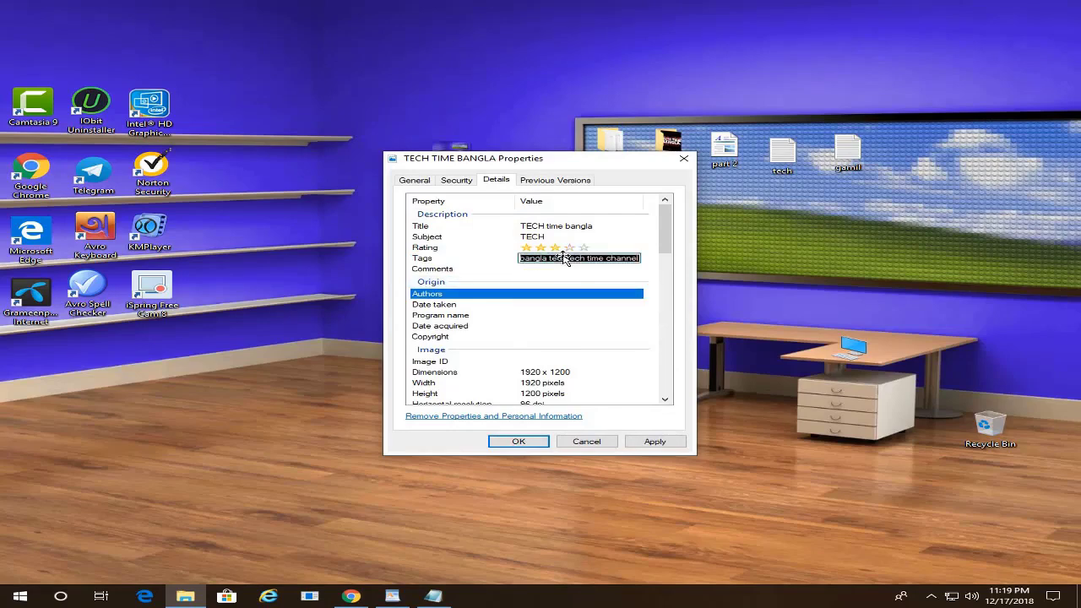
{"action": "left_click", "coordinate": [432, 596]}
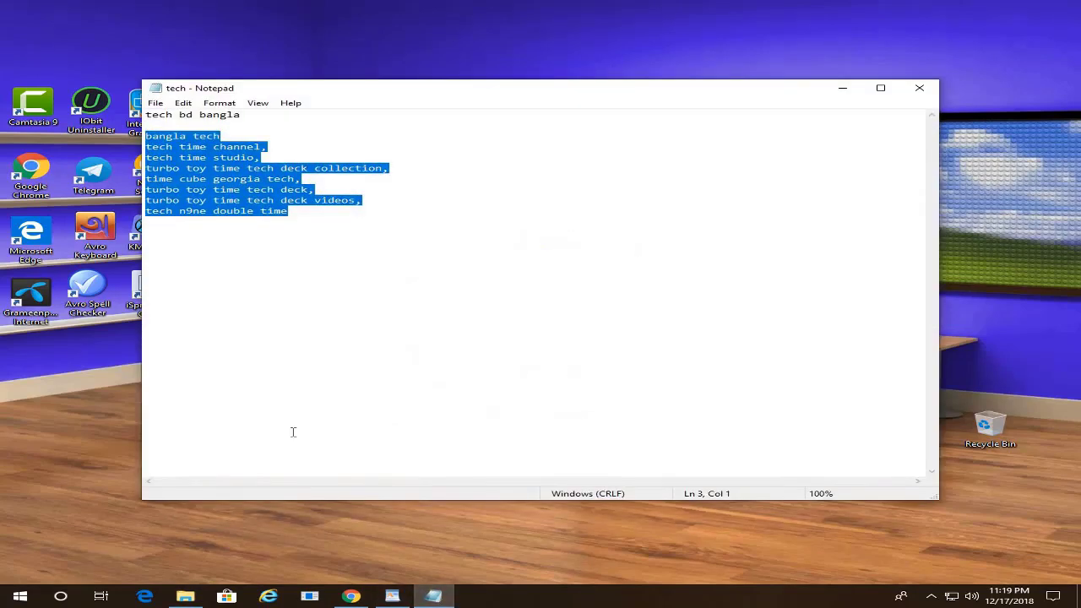
{"action": "left_click", "coordinate": [185, 596]}
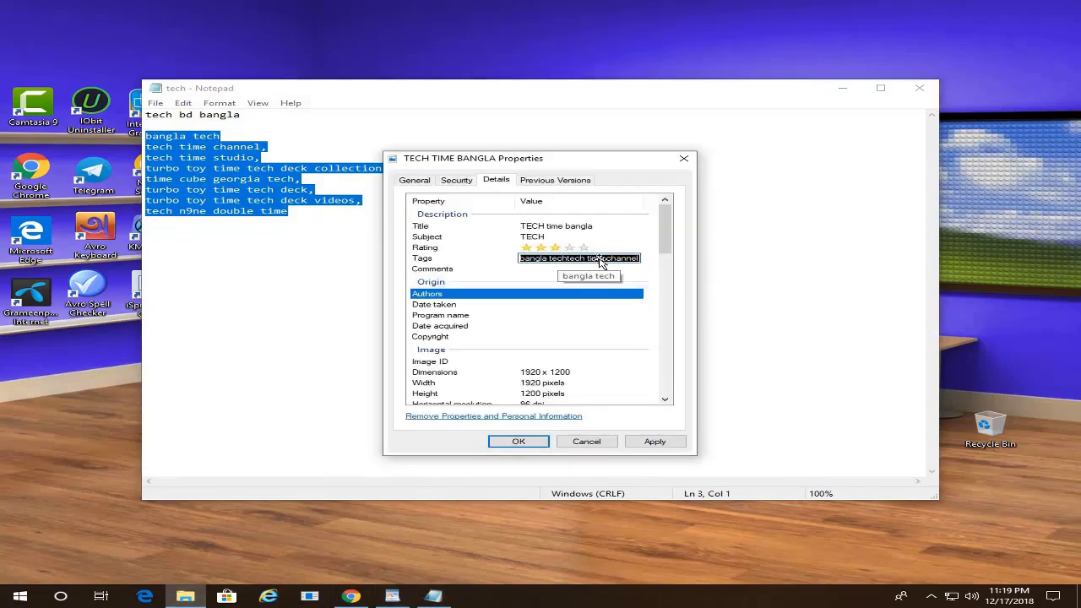
{"action": "key", "text": "ctrl+v"}
{"action": "key", "text": "BackSpace"}
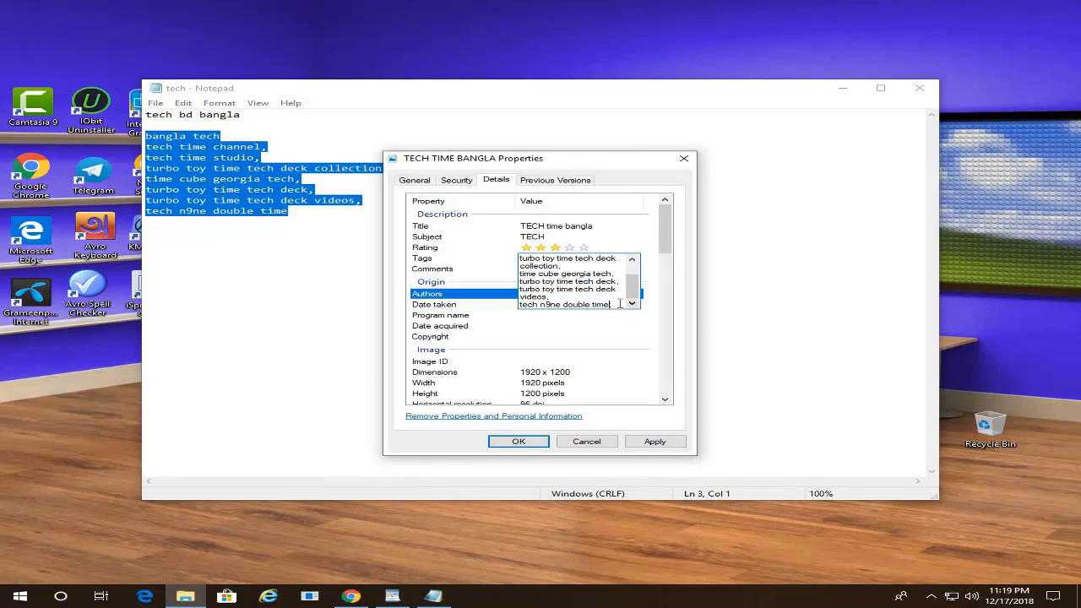
{"action": "key", "text": "Return"}
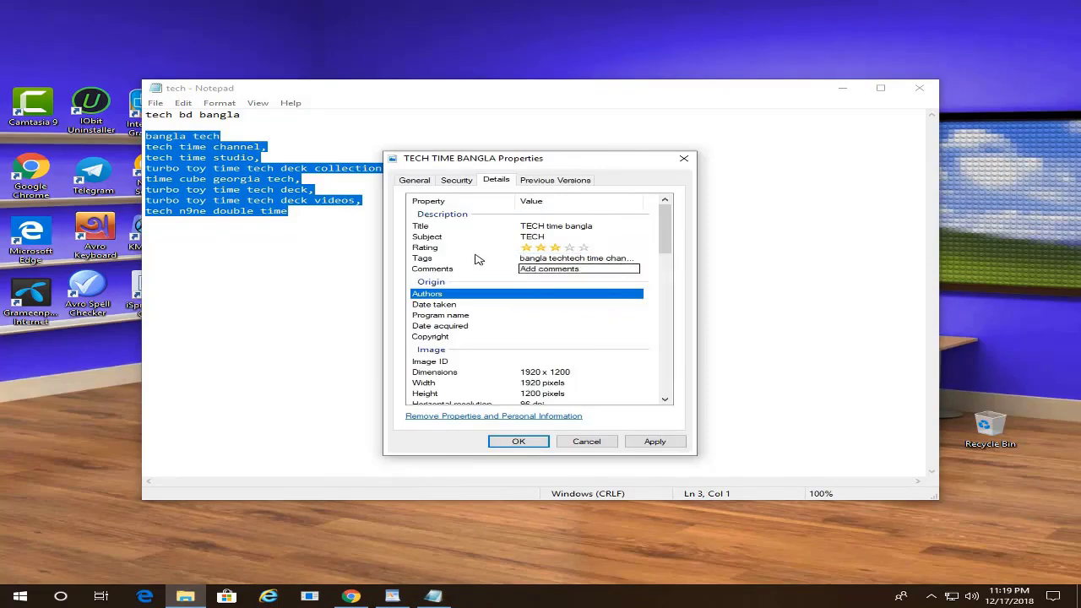
Step: Examine the image's remaining detail fields, from Comments and Date acquired through ISO speed down to the File section
{"action": "left_click", "coordinate": [575, 268]}
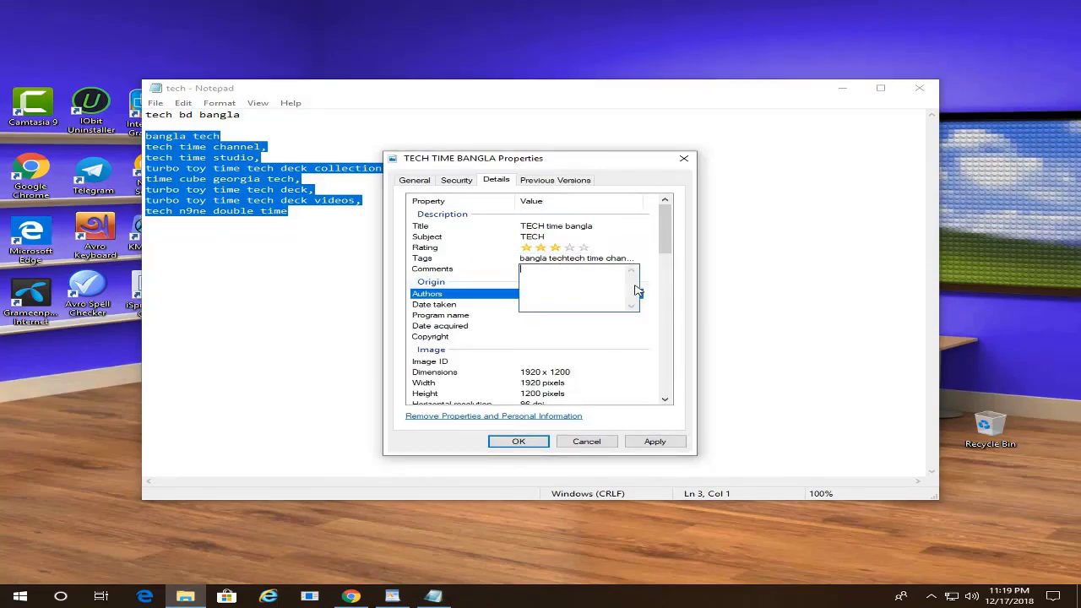
{"action": "left_click", "coordinate": [507, 326]}
{"action": "left_click", "coordinate": [598, 326]}
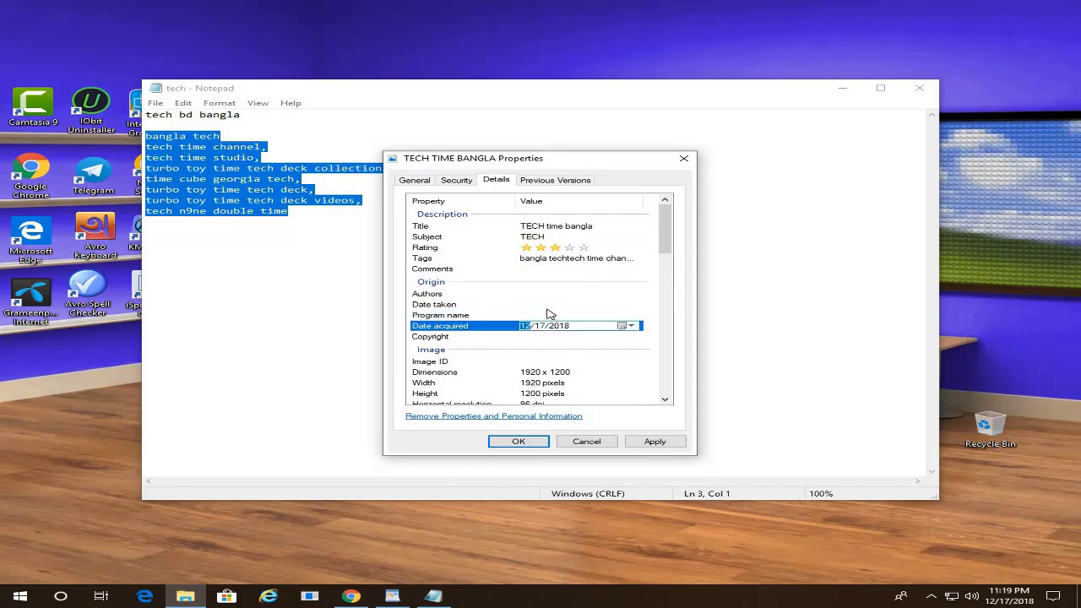
{"action": "left_click", "coordinate": [588, 307]}
{"action": "left_click", "coordinate": [583, 327]}
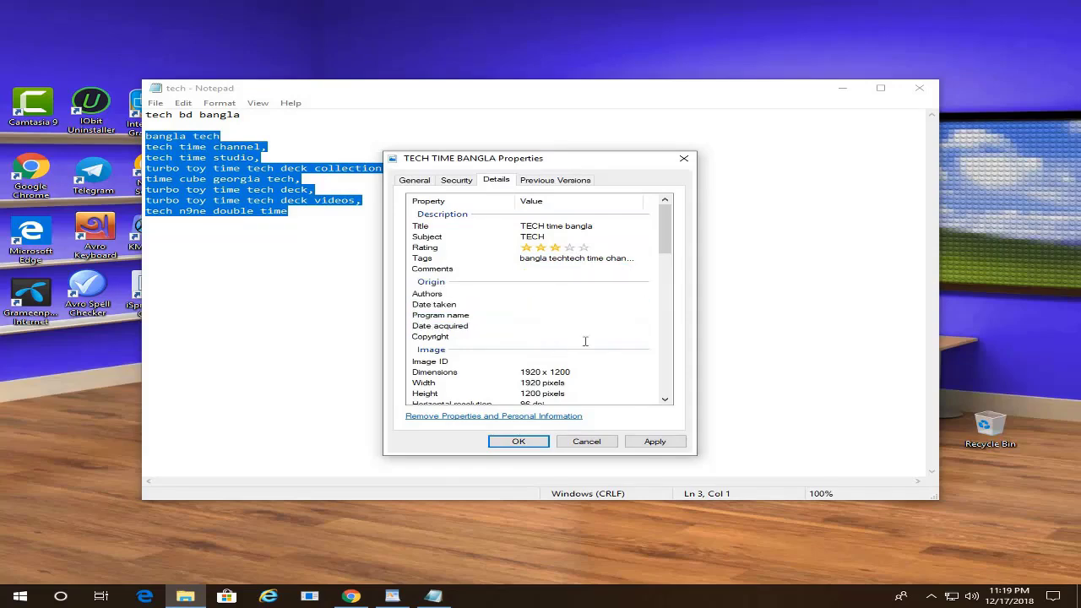
{"action": "left_click_drag", "start_coordinate": [662, 253], "coordinate": [622, 223]}
{"action": "left_click", "coordinate": [586, 282]}
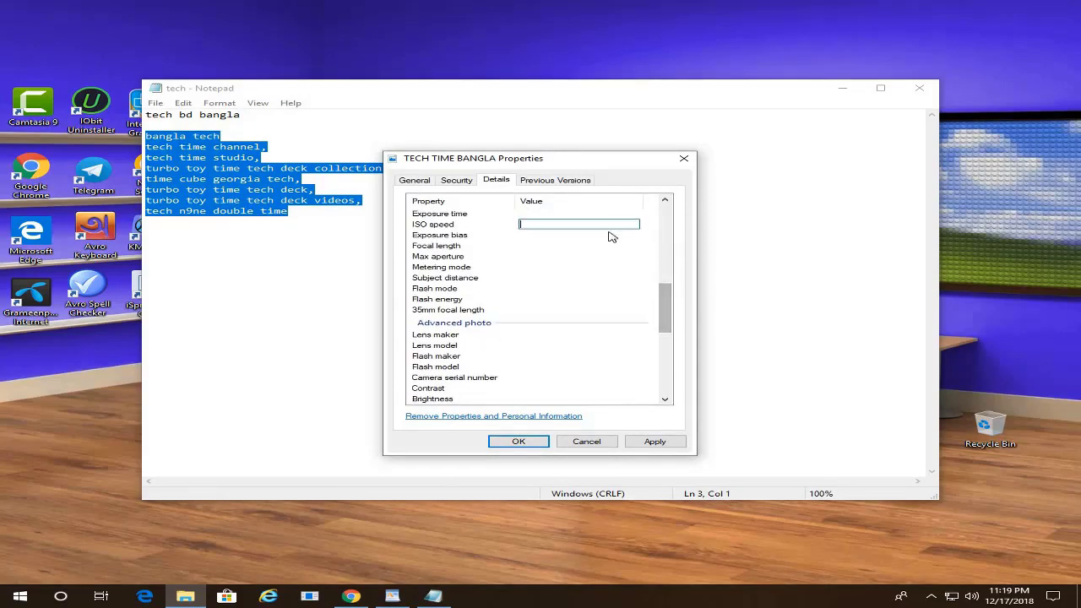
{"action": "left_click", "coordinate": [592, 256]}
{"action": "left_click", "coordinate": [580, 225]}
{"action": "left_click_drag", "start_coordinate": [668, 306], "coordinate": [682, 388]}
Step: Apply the image's property changes, close its properties and minimise Notepad
{"action": "left_click", "coordinate": [629, 449]}
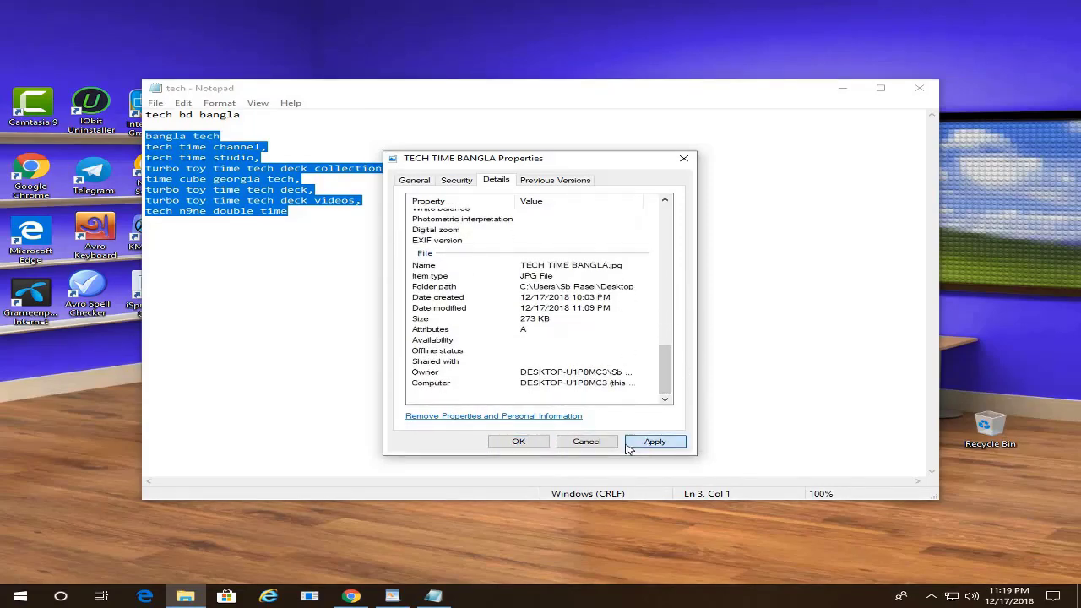
{"action": "left_click", "coordinate": [516, 443]}
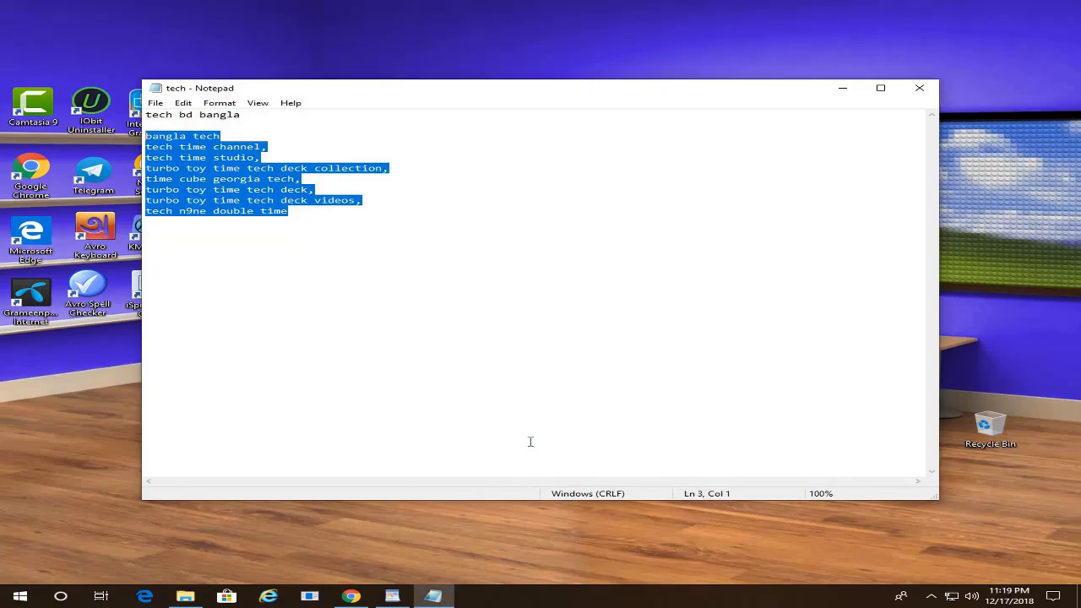
{"action": "left_click", "coordinate": [842, 88]}
Step: Reopen the TECH TIME BANGLA image's property details to check its saved title, subject, rating and tags
{"action": "right_click", "coordinate": [453, 179]}
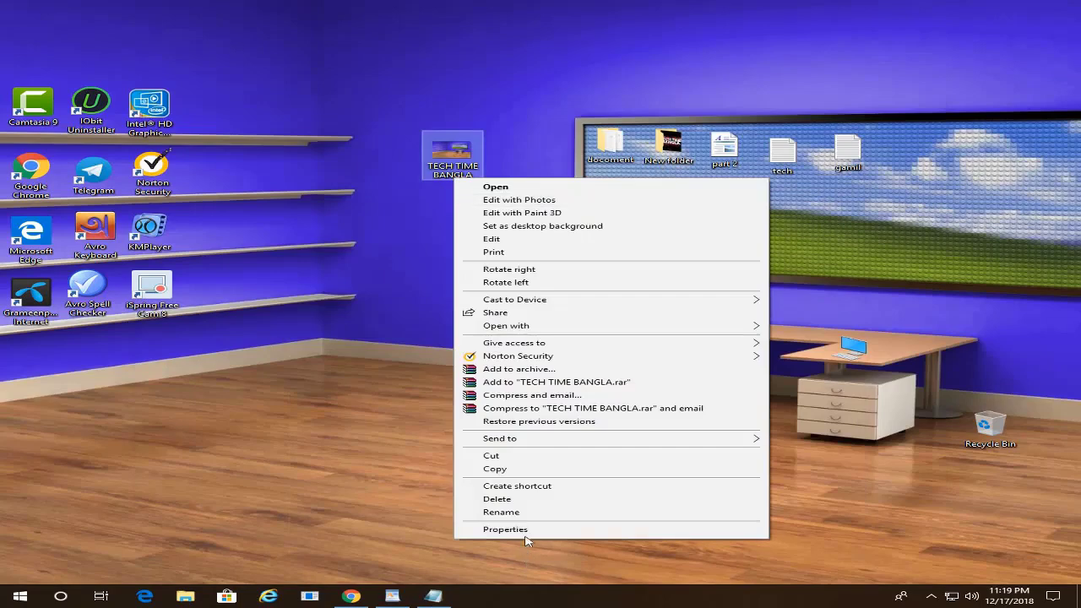
{"action": "left_click", "coordinate": [528, 529]}
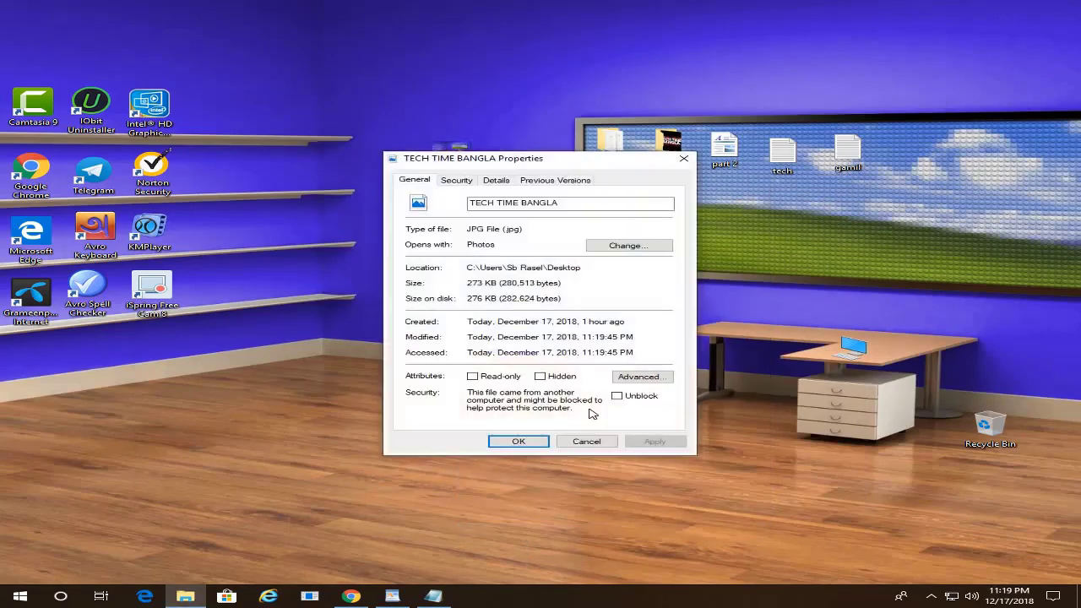
{"action": "left_click", "coordinate": [497, 181]}
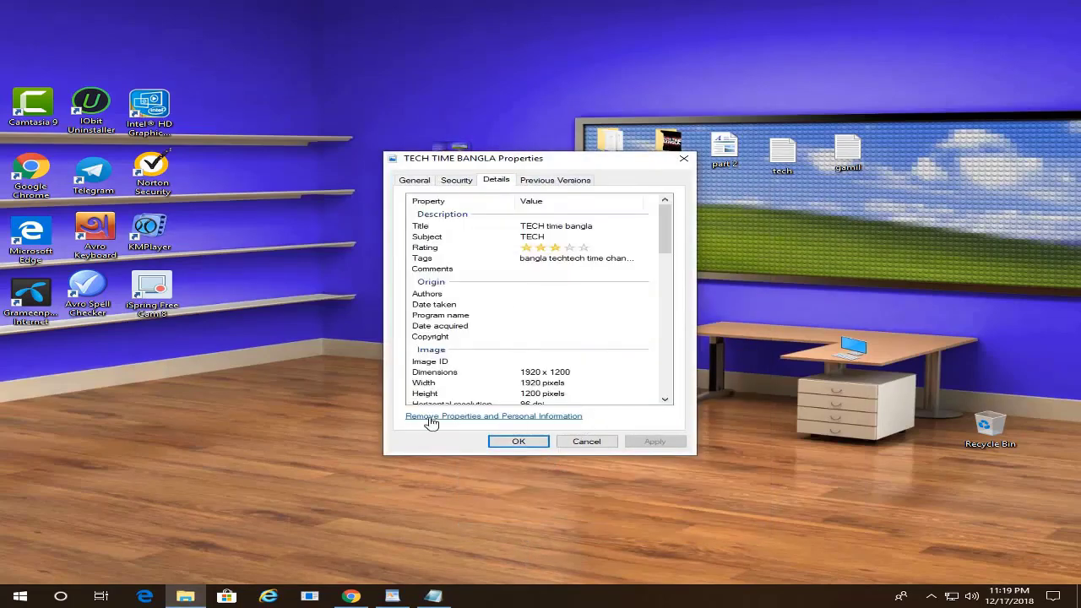
Step: Remove all listed properties and personal information from the TECH TIME BANGLA image file and close its properties
{"action": "left_click", "coordinate": [524, 418]}
{"action": "left_click", "coordinate": [413, 234]}
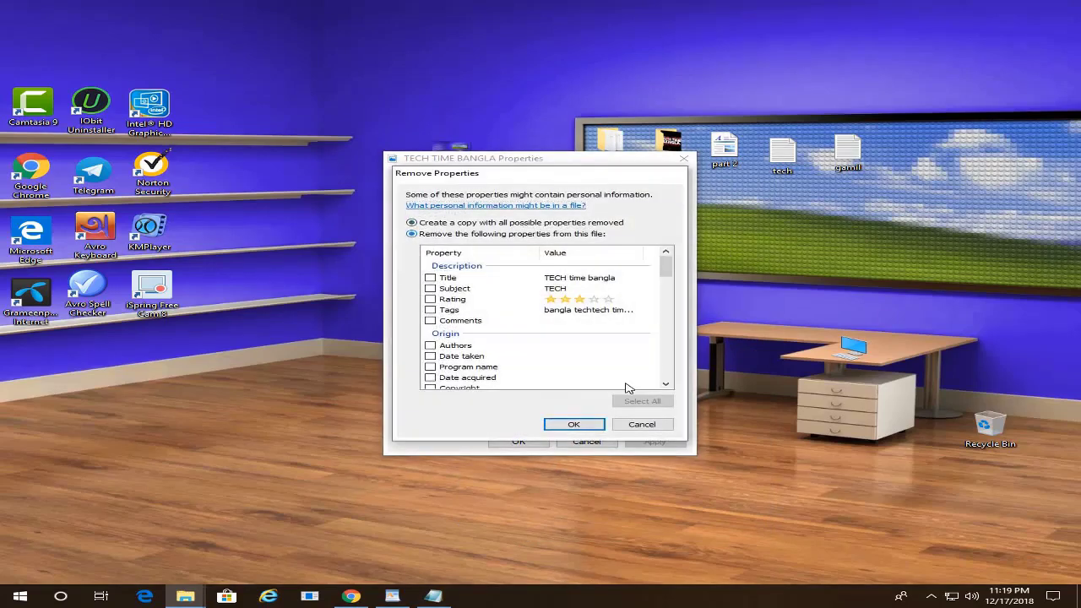
{"action": "left_click", "coordinate": [649, 402]}
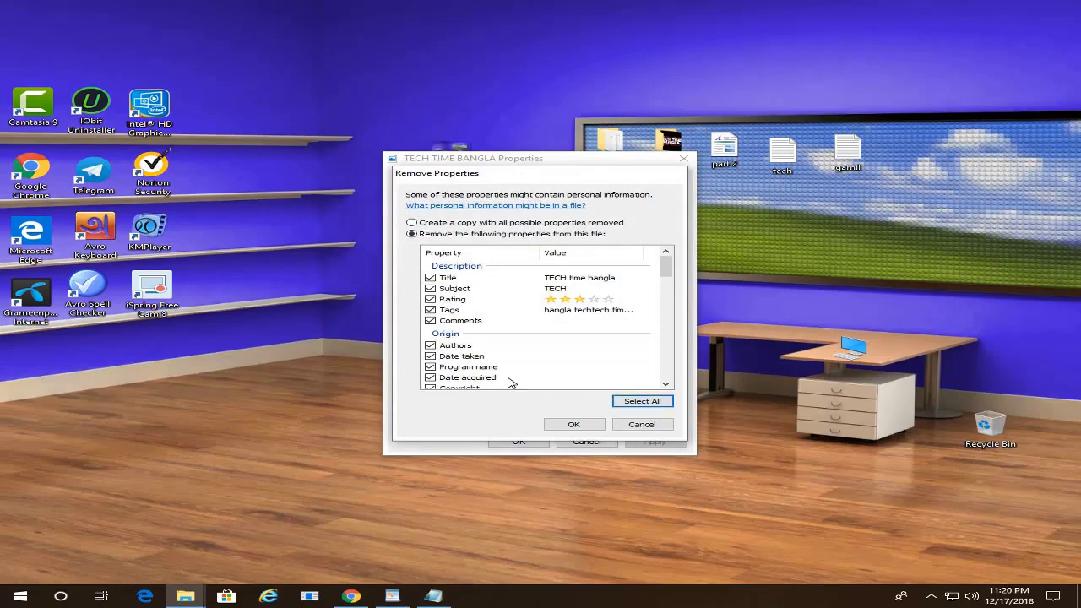
{"action": "left_click", "coordinate": [574, 424]}
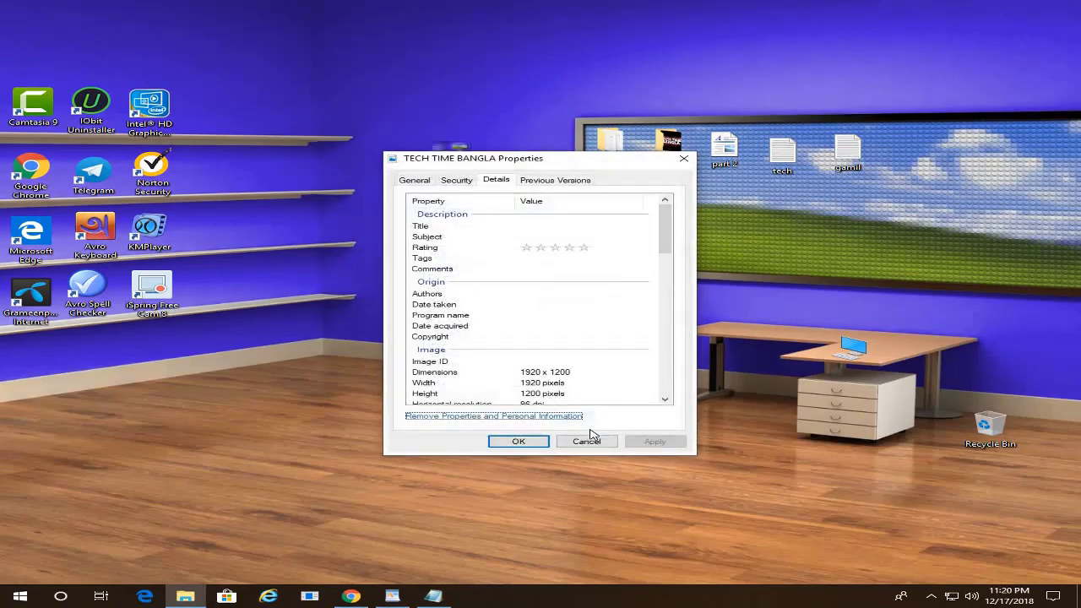
{"action": "left_click", "coordinate": [534, 446]}
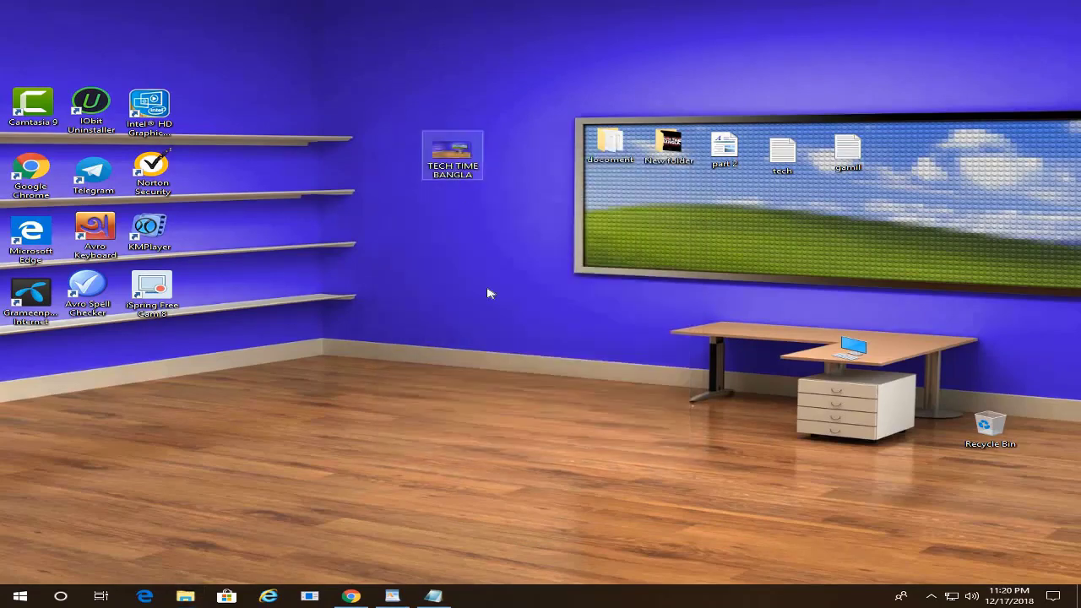
Step: Reopen the image's property details to check the title, subject and rating fields after the removal, and close the properties
{"action": "right_click", "coordinate": [449, 165]}
{"action": "left_click", "coordinate": [542, 517]}
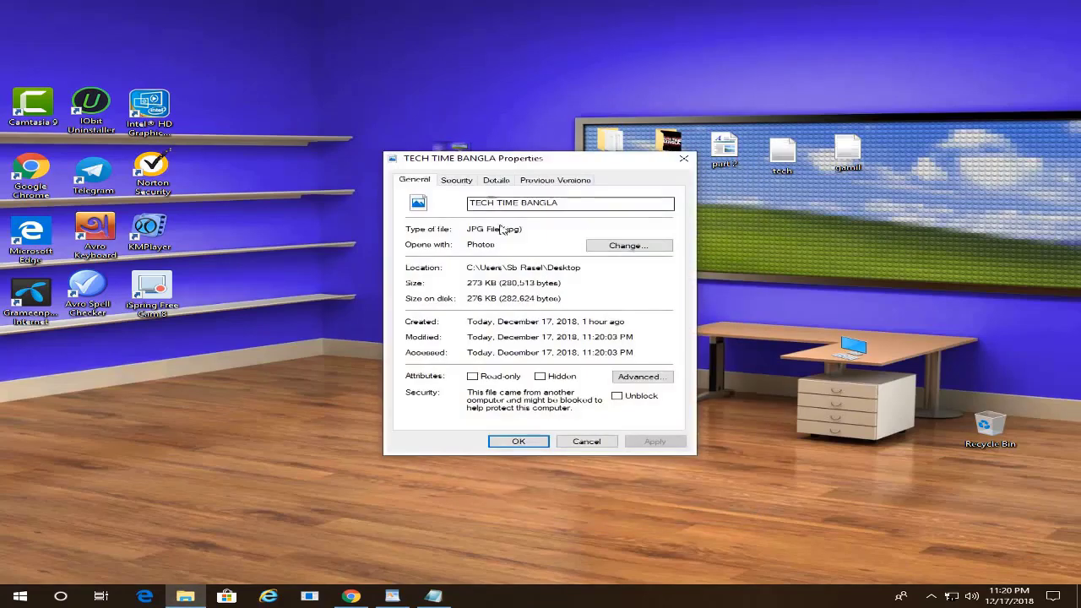
{"action": "left_click", "coordinate": [505, 181]}
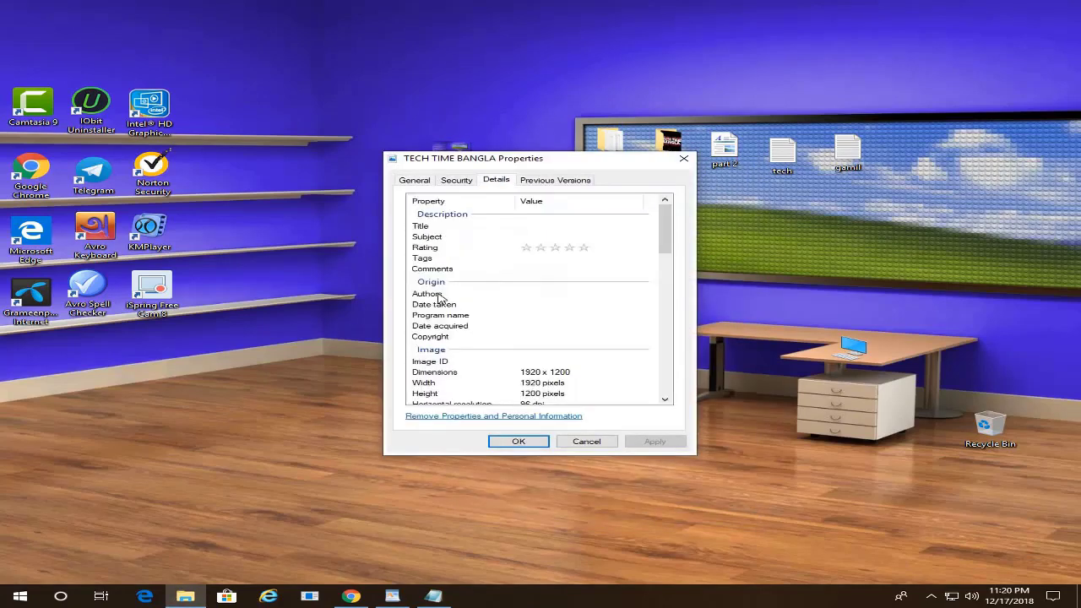
{"action": "left_click", "coordinate": [569, 251]}
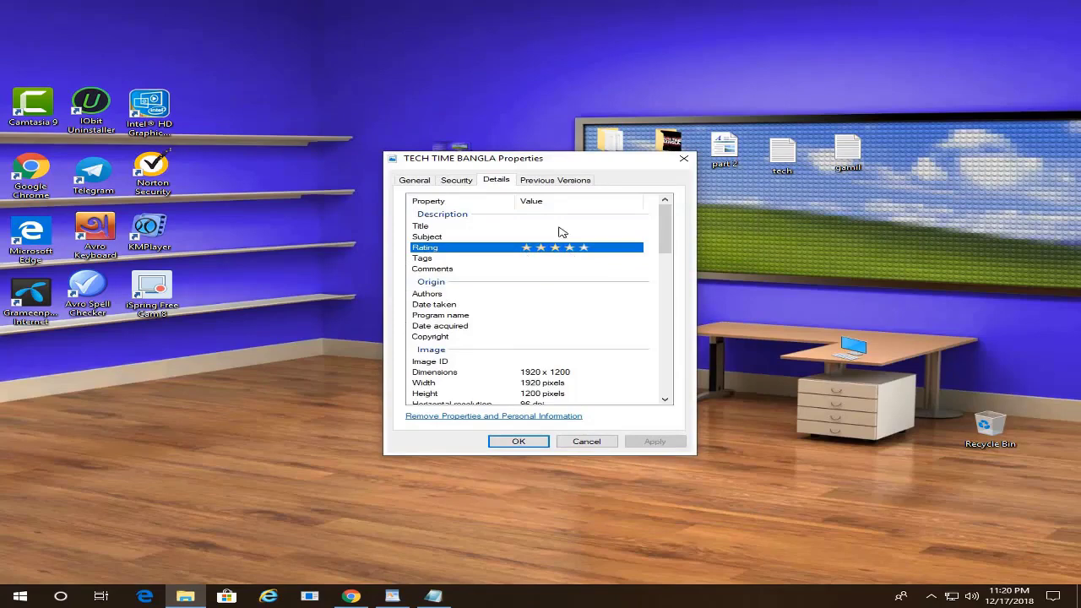
{"action": "left_click", "coordinate": [559, 227]}
{"action": "left_click", "coordinate": [552, 236]}
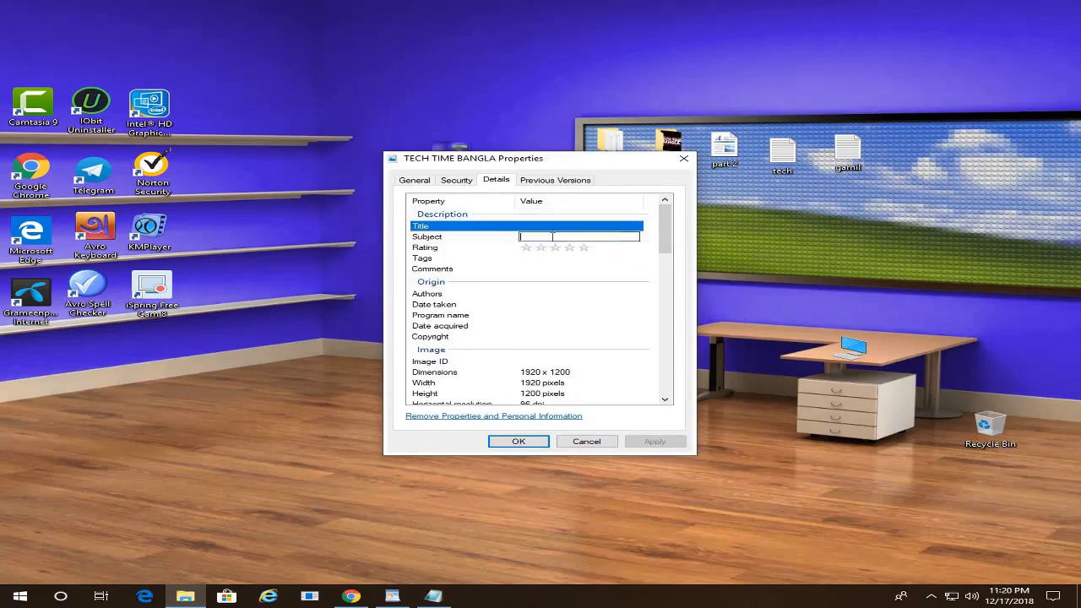
{"action": "left_click", "coordinate": [544, 248]}
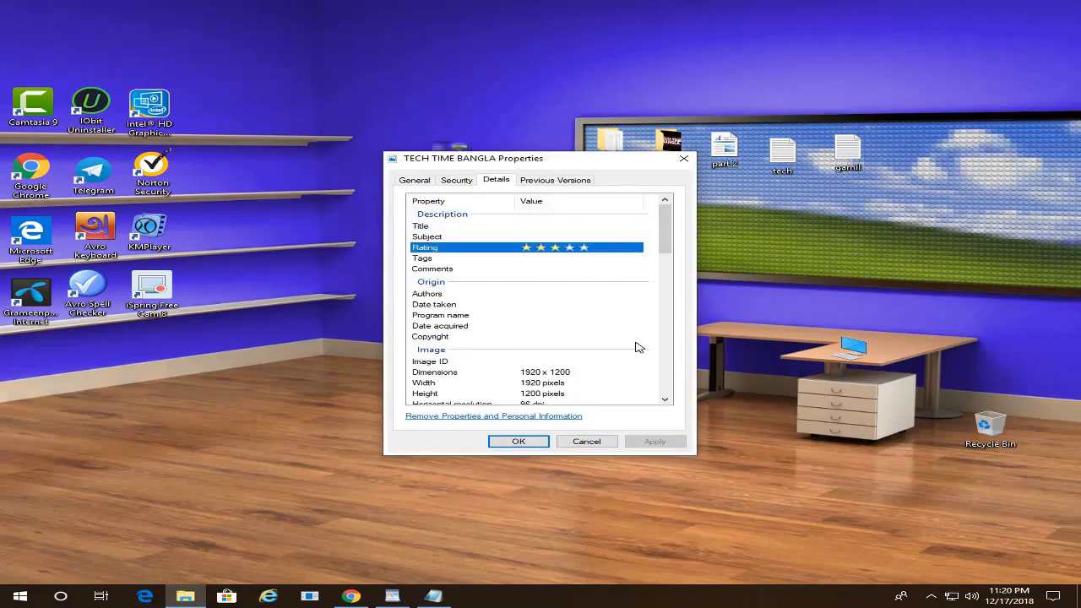
{"action": "left_click", "coordinate": [529, 443]}
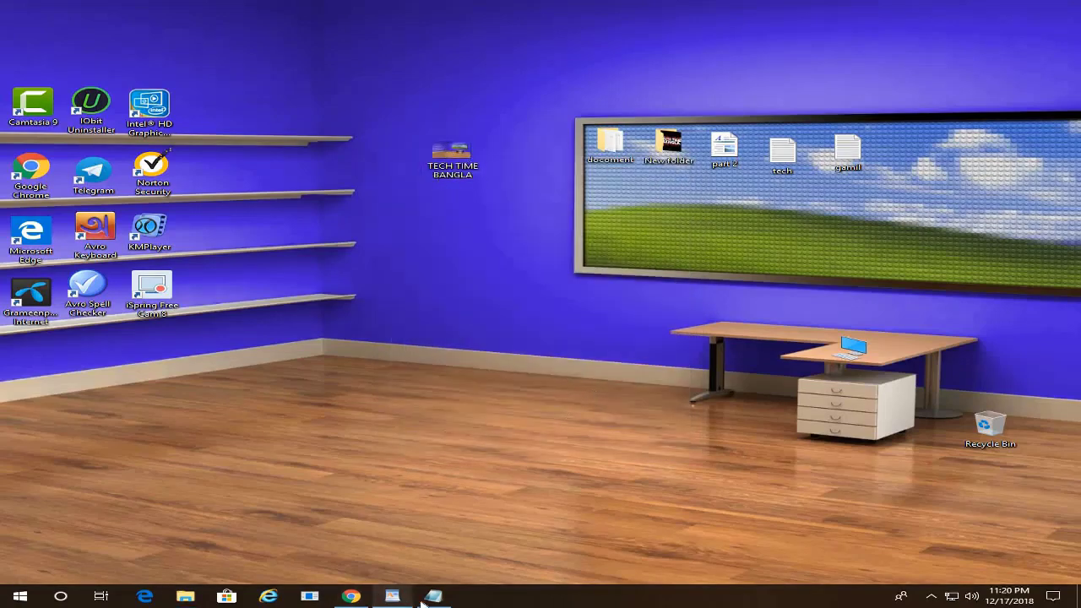
Step: Consult the part 2 outline in WordPad, highlight its "channel link up" item and minimise the document
{"action": "left_click", "coordinate": [392, 596]}
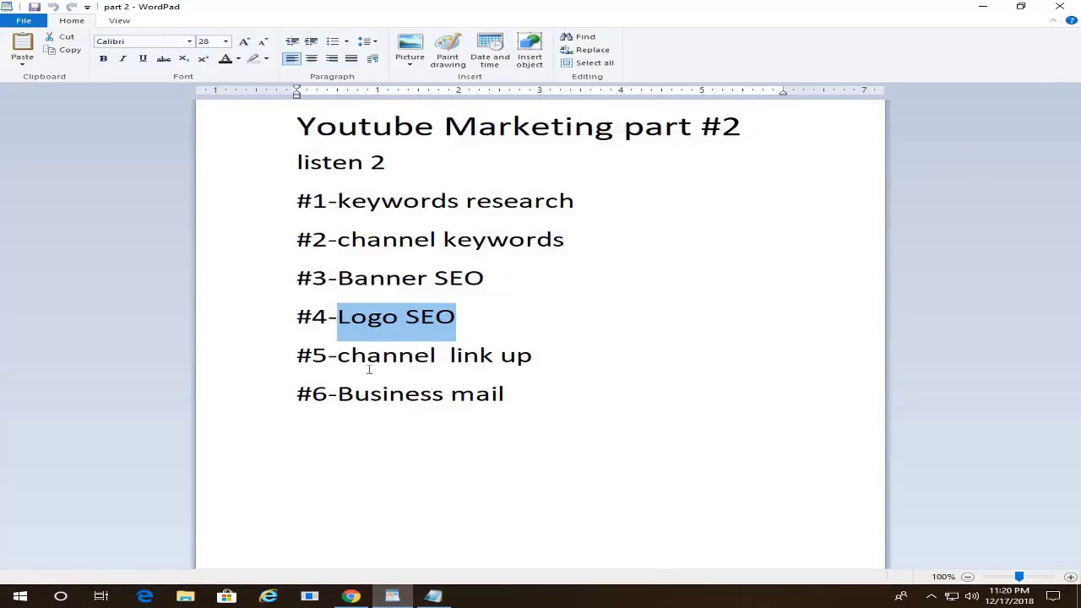
{"action": "left_click_drag", "start_coordinate": [350, 358], "coordinate": [528, 366]}
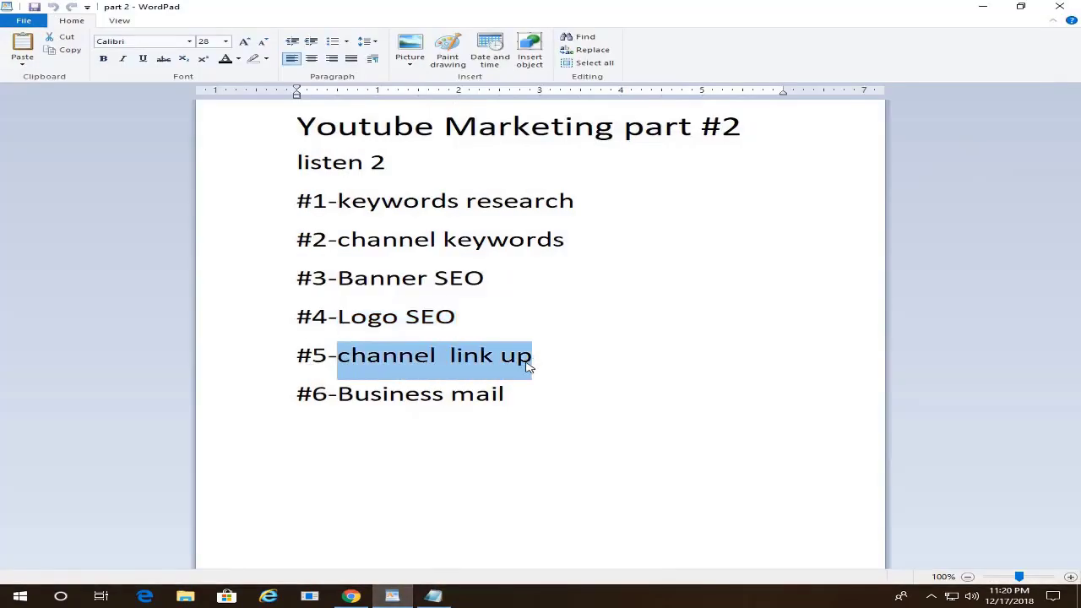
{"action": "left_click", "coordinate": [980, 7]}
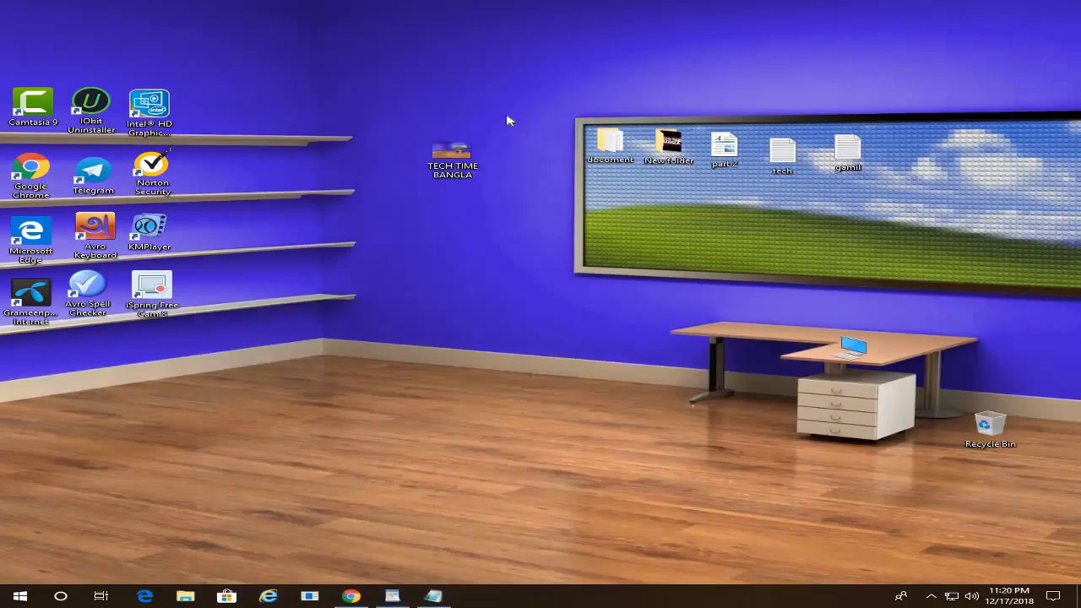
{"action": "right_click", "coordinate": [507, 105]}
{"action": "left_click", "coordinate": [532, 145]}
{"action": "right_click", "coordinate": [514, 142]}
{"action": "left_click", "coordinate": [547, 175]}
Step: Switch to Chrome, open YouTube and bring up the customization view of the TECH TIME BANGLA channel
{"action": "left_click", "coordinate": [350, 596]}
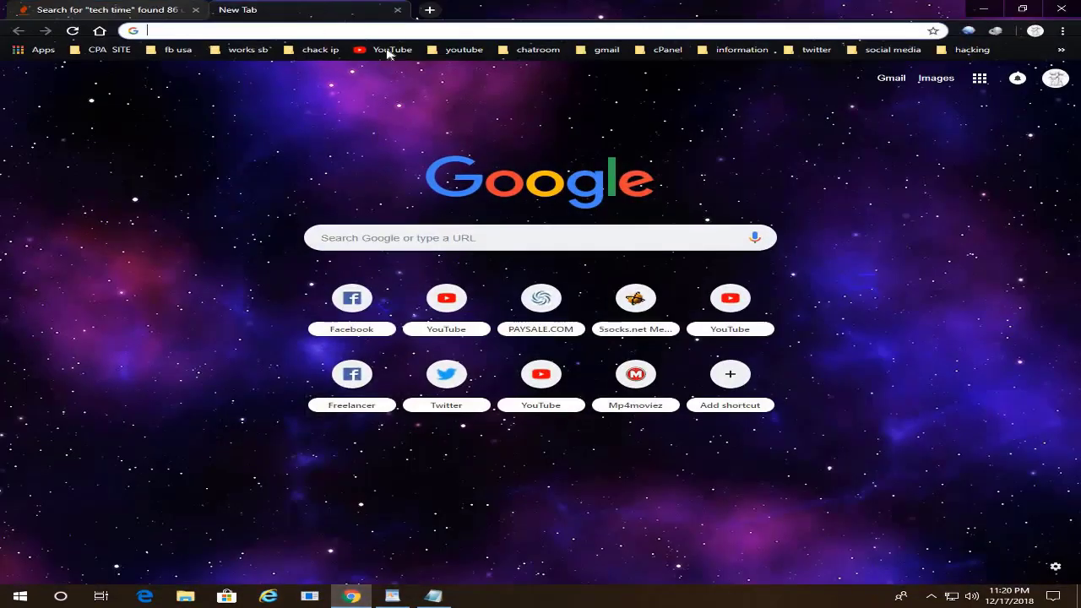
{"action": "left_click", "coordinate": [389, 50]}
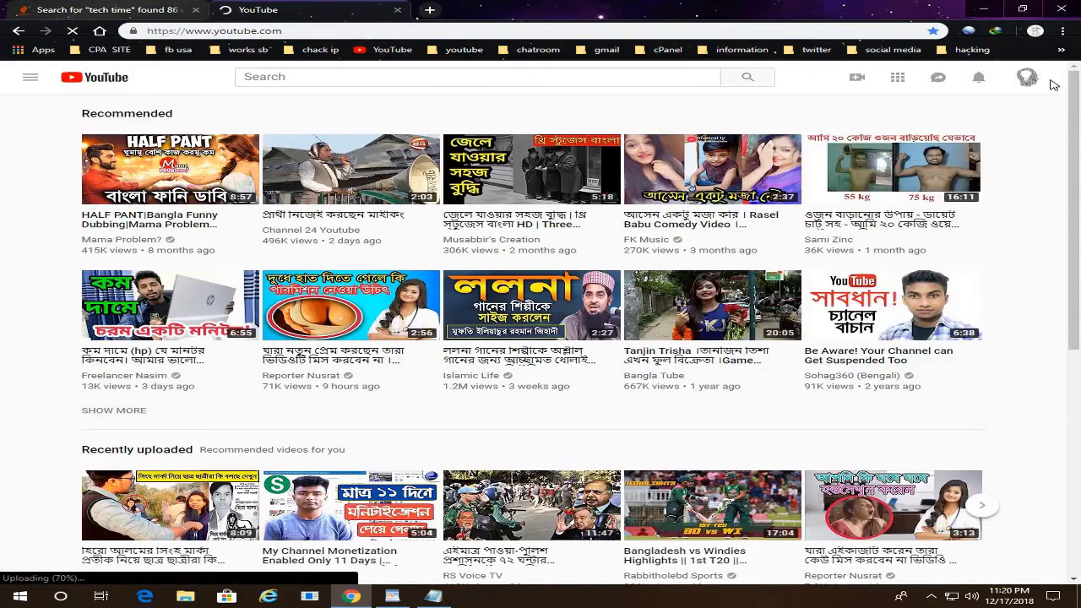
{"action": "left_click", "coordinate": [1026, 78]}
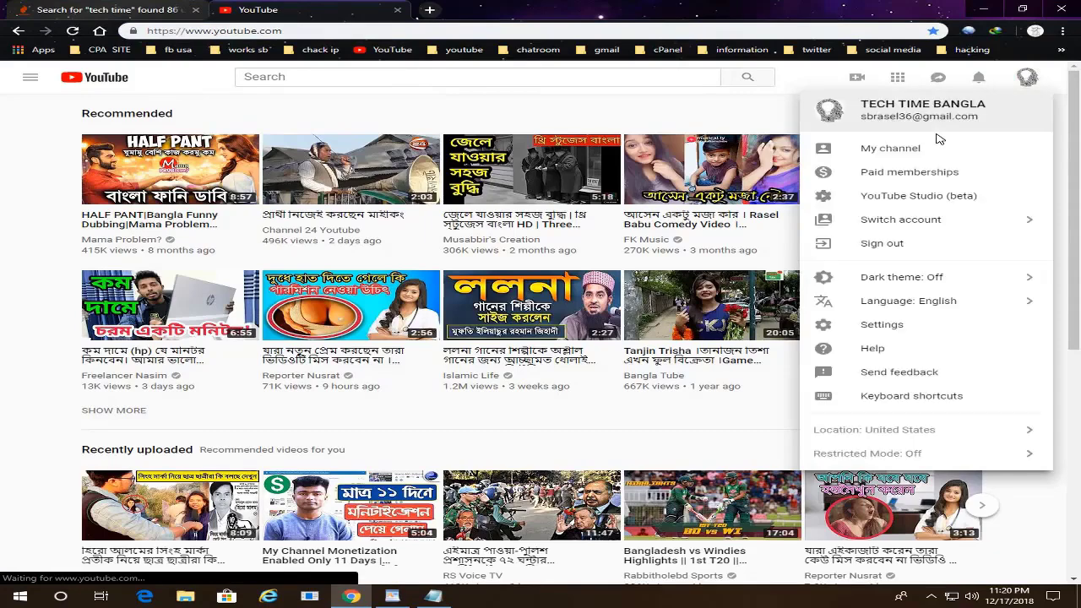
{"action": "left_click", "coordinate": [911, 149]}
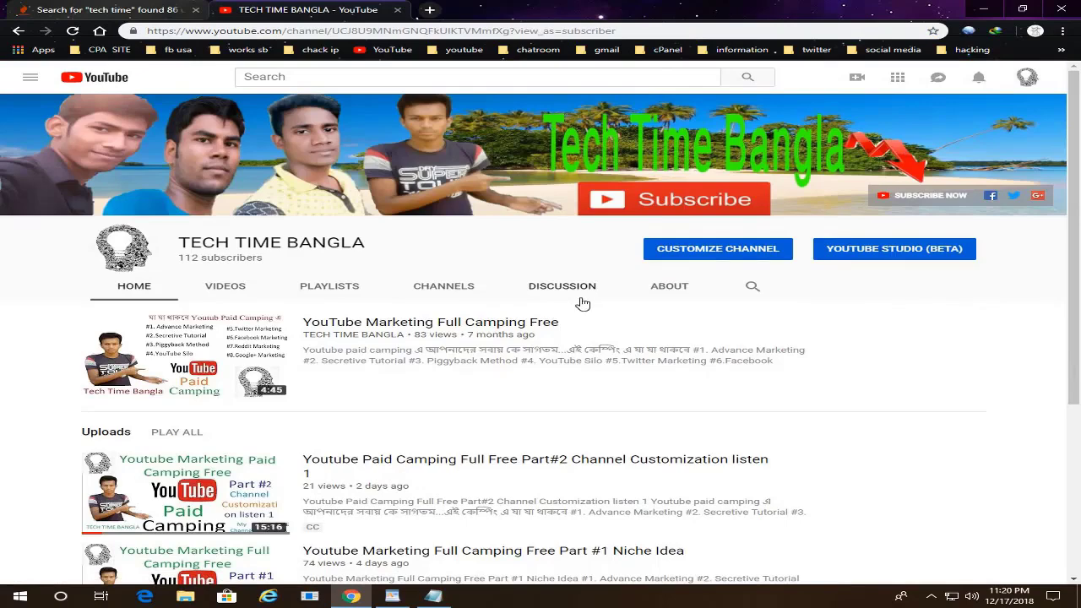
{"action": "left_click", "coordinate": [731, 249]}
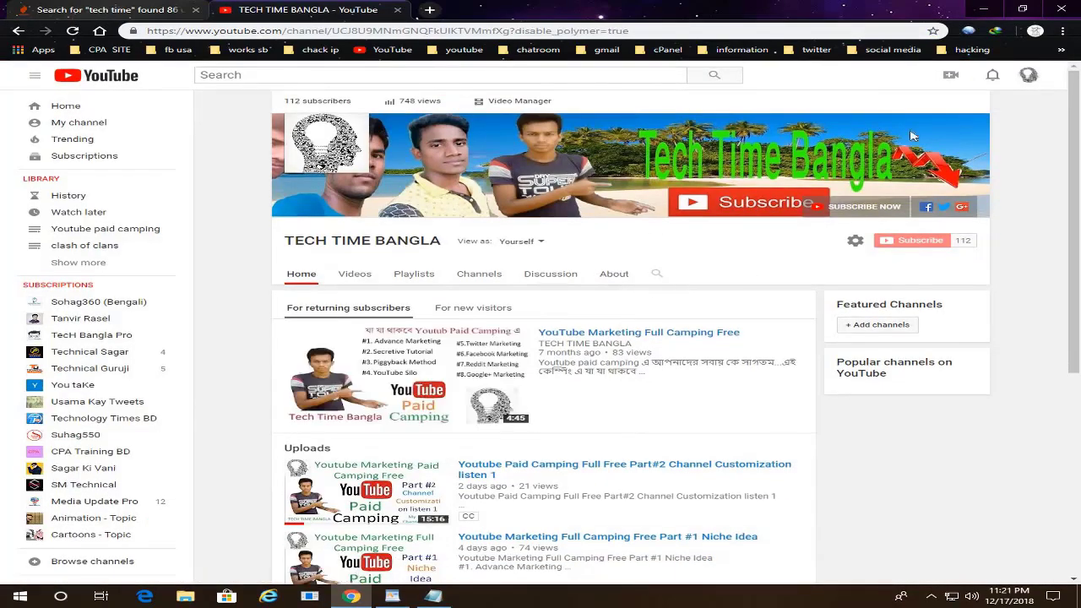
Step: Open the channel art's links for editing and look over the custom links list with its SUBSCRIBE NOW entry
{"action": "mouse_move", "coordinate": [973, 126]}
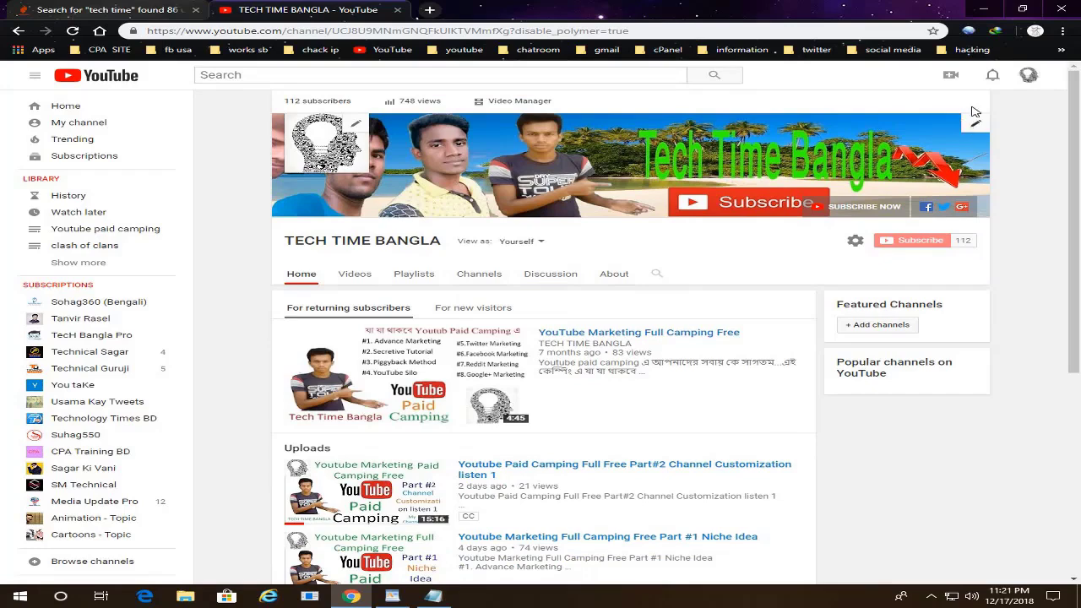
{"action": "left_click", "coordinate": [974, 125]}
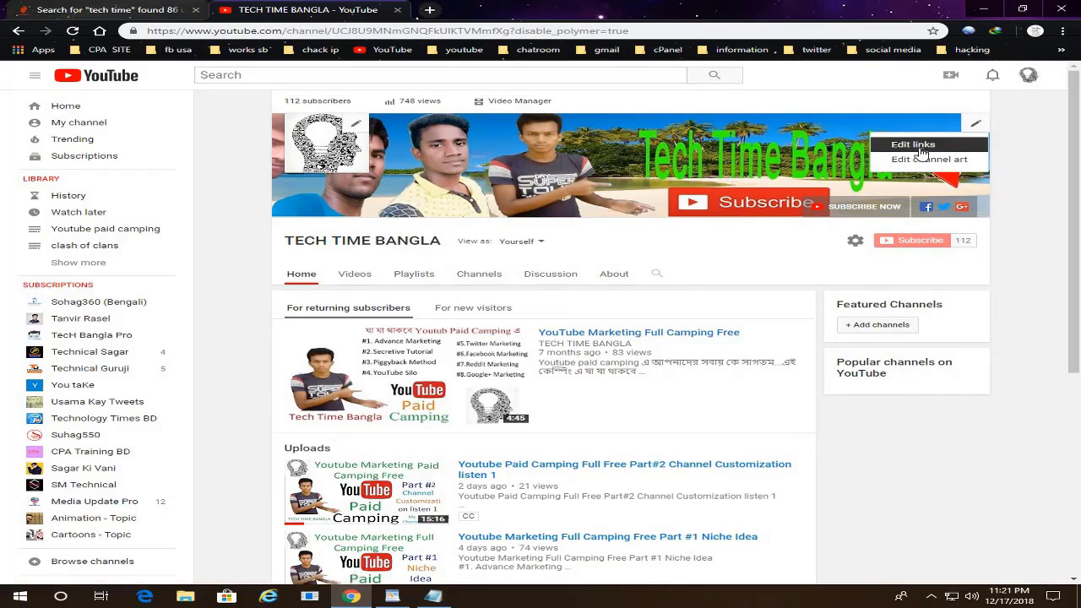
{"action": "left_click", "coordinate": [921, 143]}
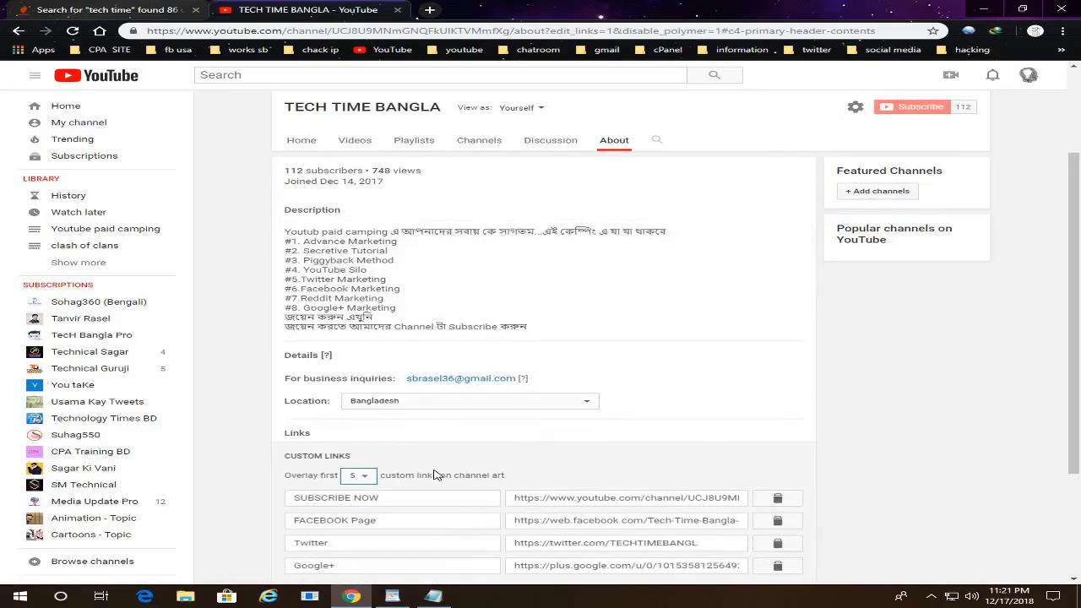
{"action": "scroll", "coordinate": [1079, 312], "scroll_direction": "down", "scroll_amount": 2}
{"action": "scroll", "coordinate": [1079, 312], "scroll_direction": "down", "scroll_amount": 1}
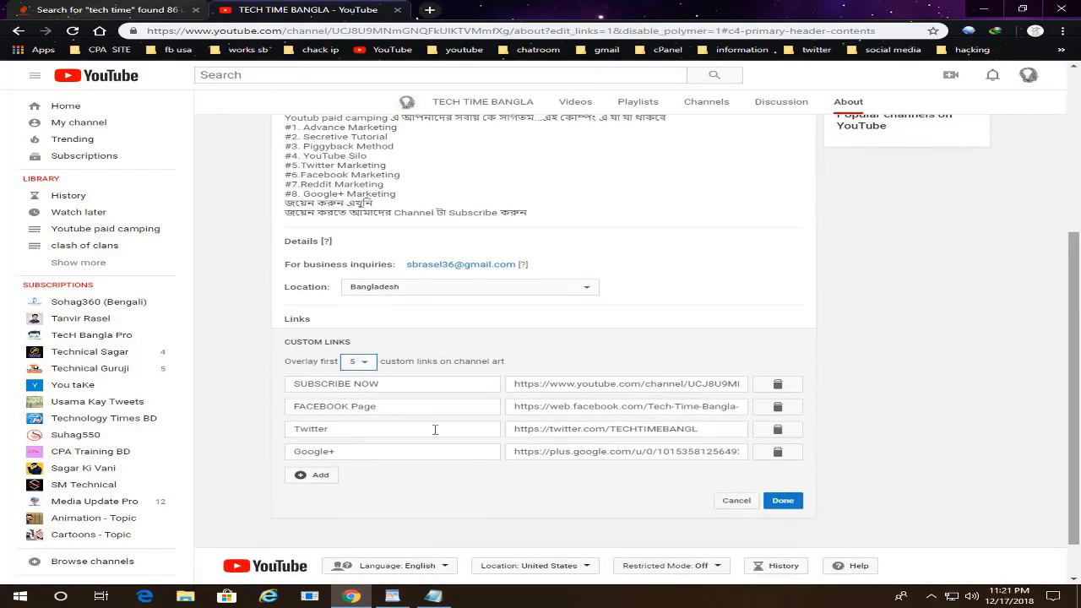
{"action": "left_click_drag", "start_coordinate": [403, 381], "coordinate": [319, 383]}
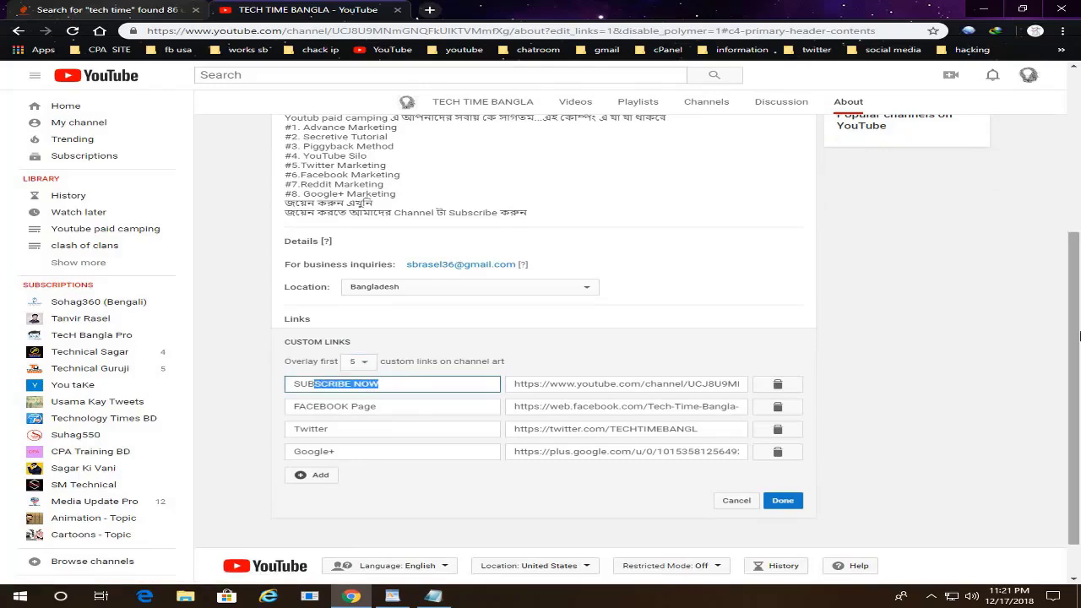
{"action": "left_click", "coordinate": [782, 500]}
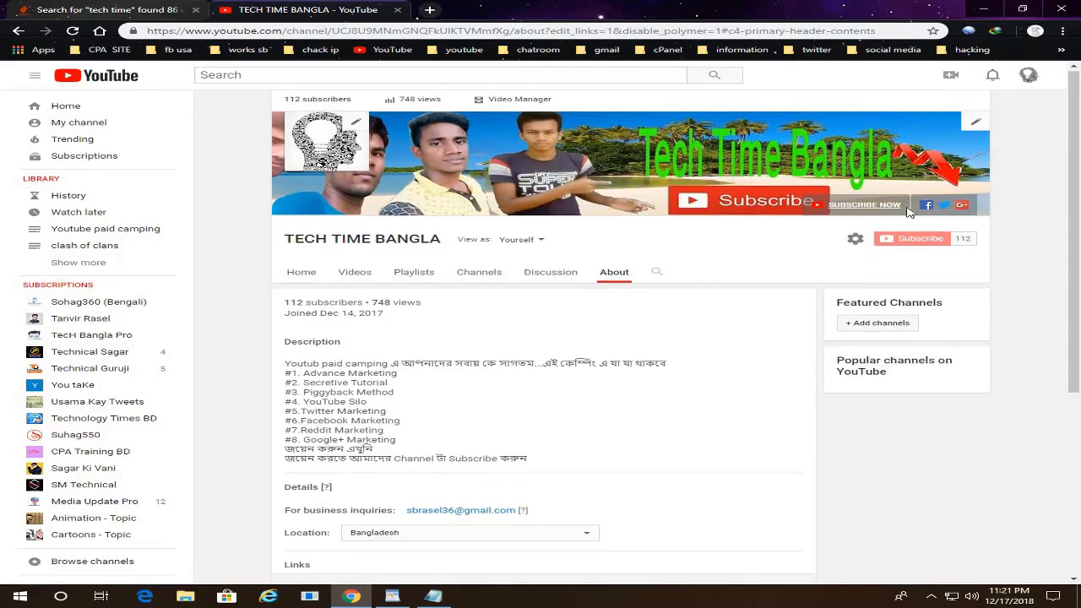
Step: Open the banner's SUBSCRIBE NOW link in a new tab to preview its address, and close that tab
{"action": "right_click", "coordinate": [834, 206]}
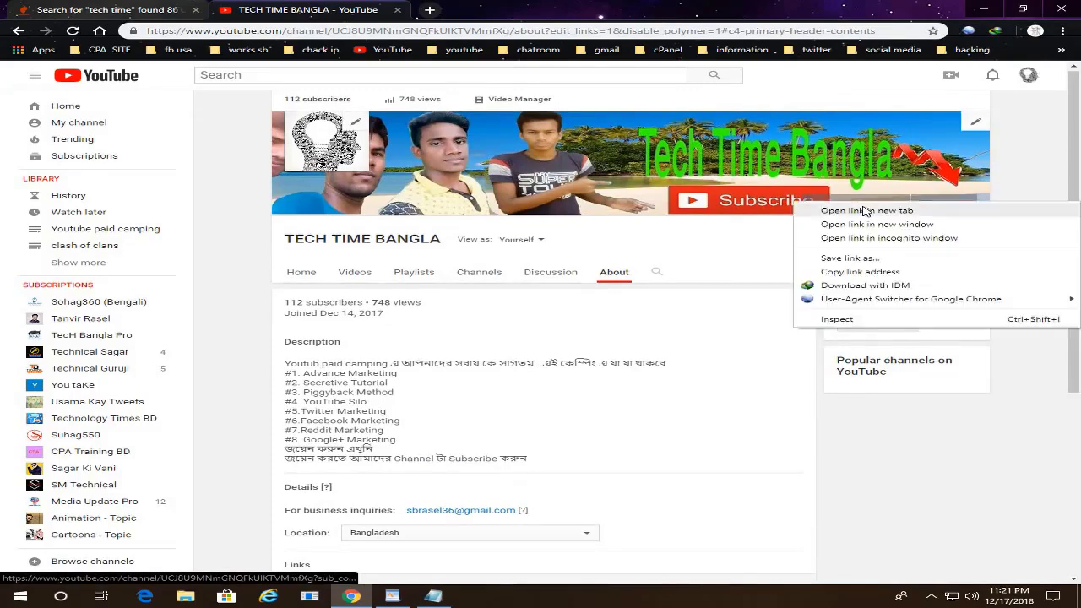
{"action": "left_click", "coordinate": [853, 213]}
{"action": "left_click", "coordinate": [568, 12]}
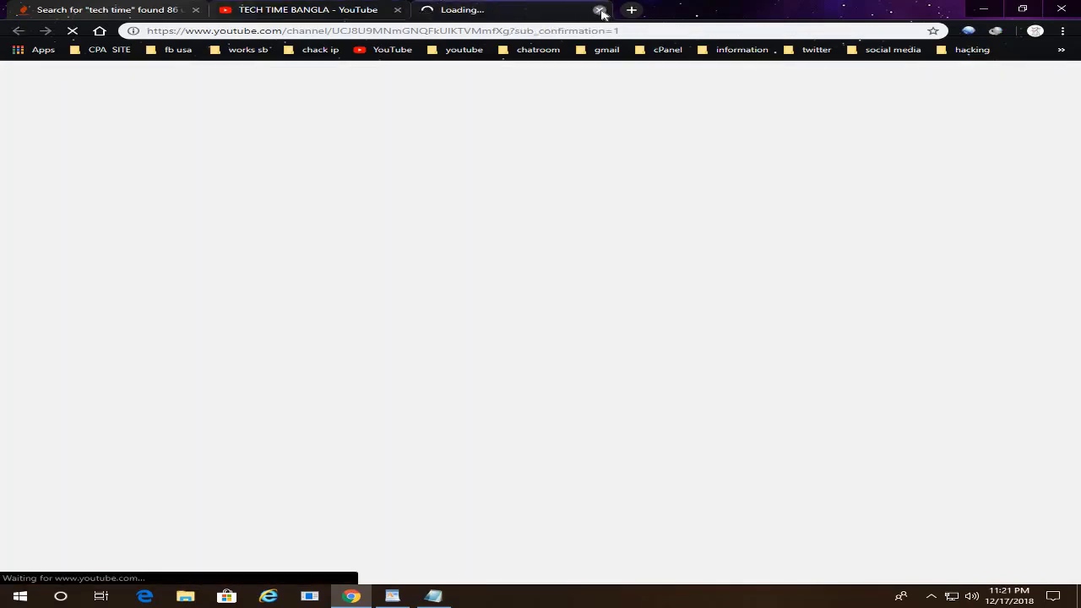
{"action": "left_click", "coordinate": [600, 11]}
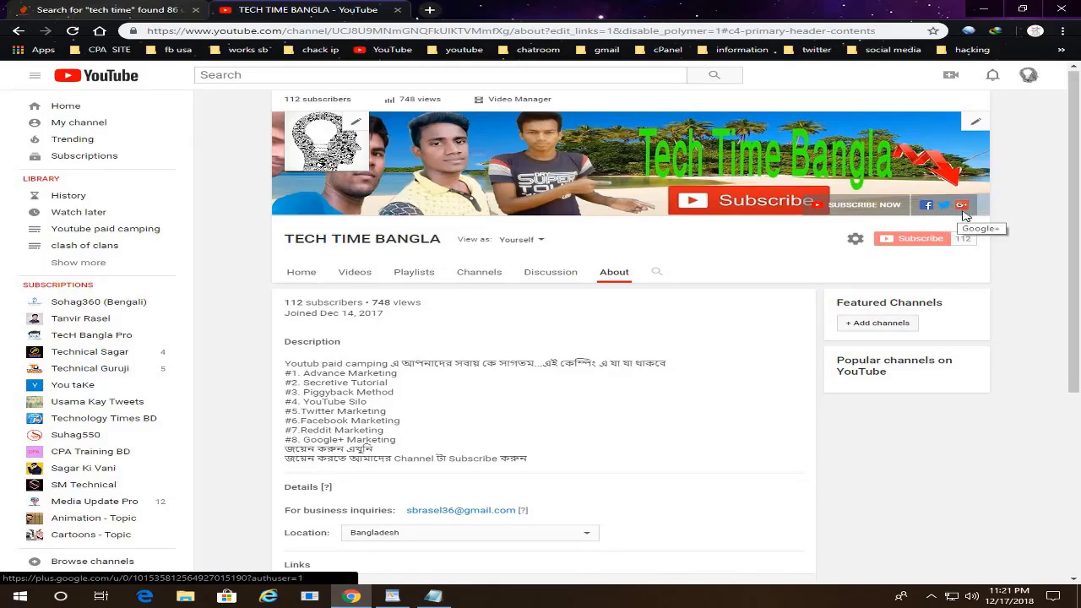
Step: Compare the banner's link overlay with the custom links list, examining the SUBSCRIBE NOW title and URL and the FACEBOOK Page URL
{"action": "scroll", "coordinate": [1080, 260], "scroll_direction": "down", "scroll_amount": 3}
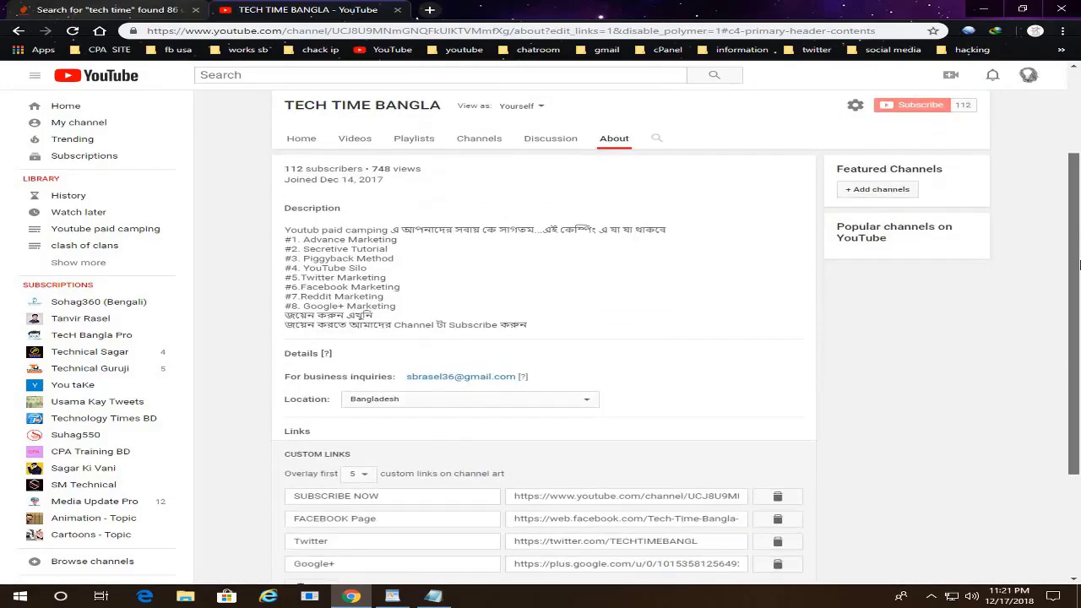
{"action": "left_click_drag", "start_coordinate": [406, 375], "coordinate": [265, 373]}
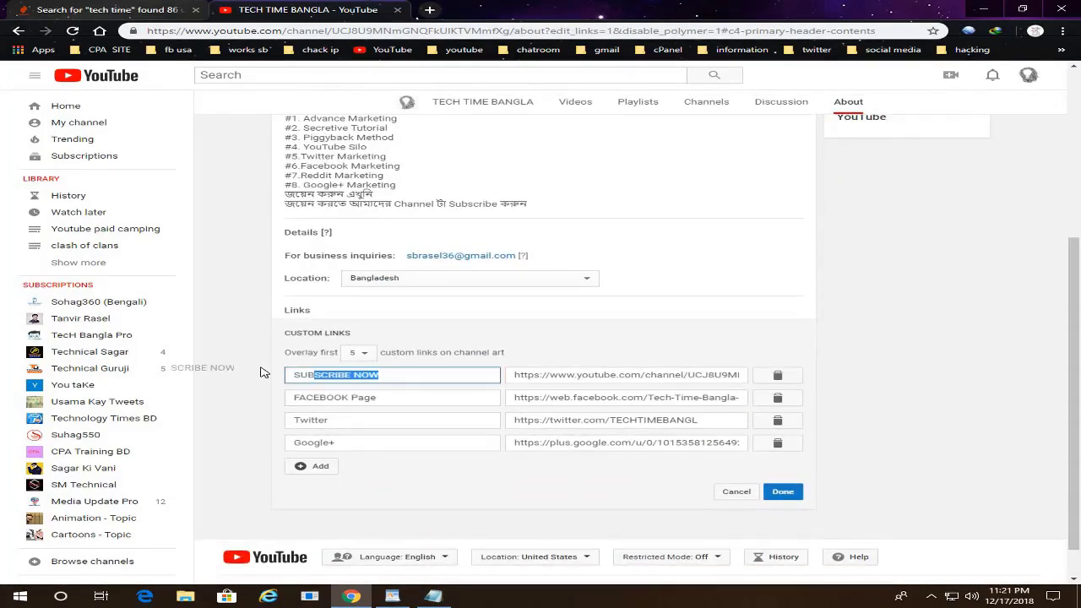
{"action": "left_click", "coordinate": [429, 375]}
{"action": "key", "text": "ctrl+shift+Left"}
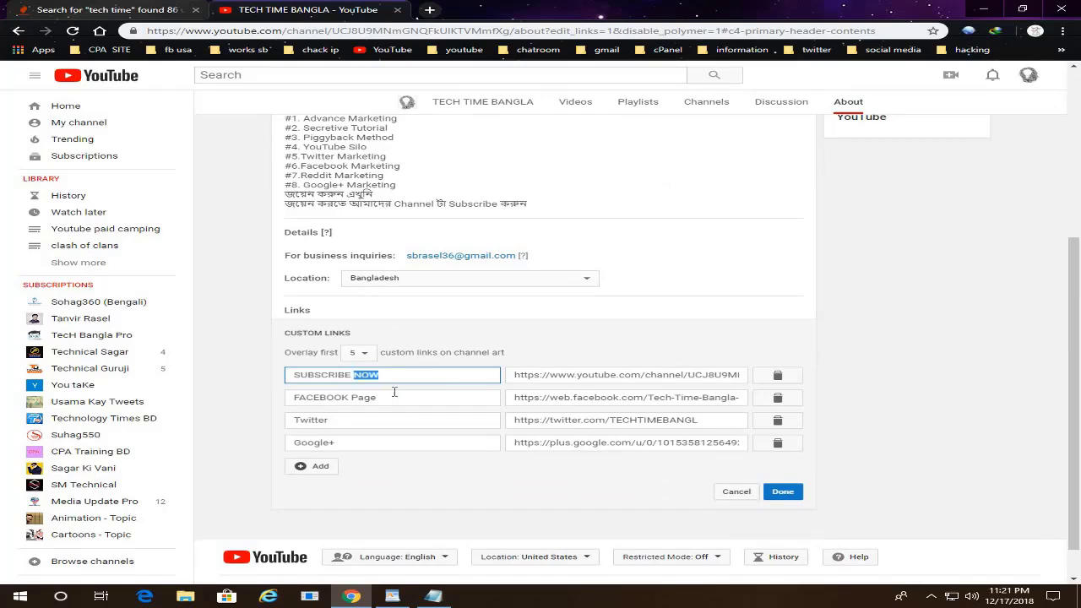
{"action": "scroll", "coordinate": [1078, 240], "scroll_direction": "up", "scroll_amount": 1}
{"action": "scroll", "coordinate": [1078, 240], "scroll_direction": "up", "scroll_amount": 2}
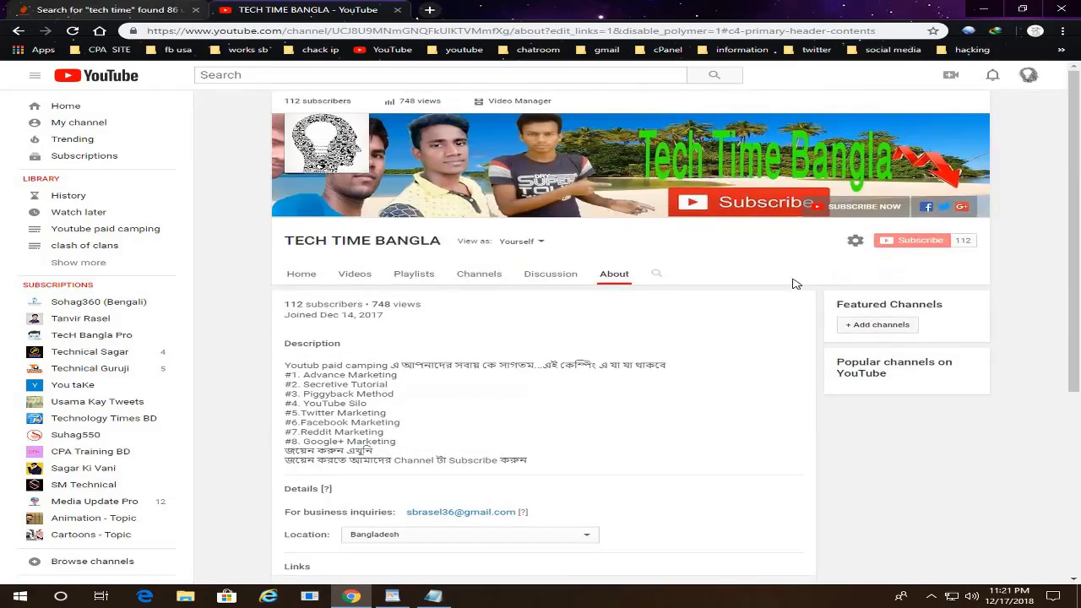
{"action": "scroll", "coordinate": [1078, 229], "scroll_direction": "down", "scroll_amount": 3}
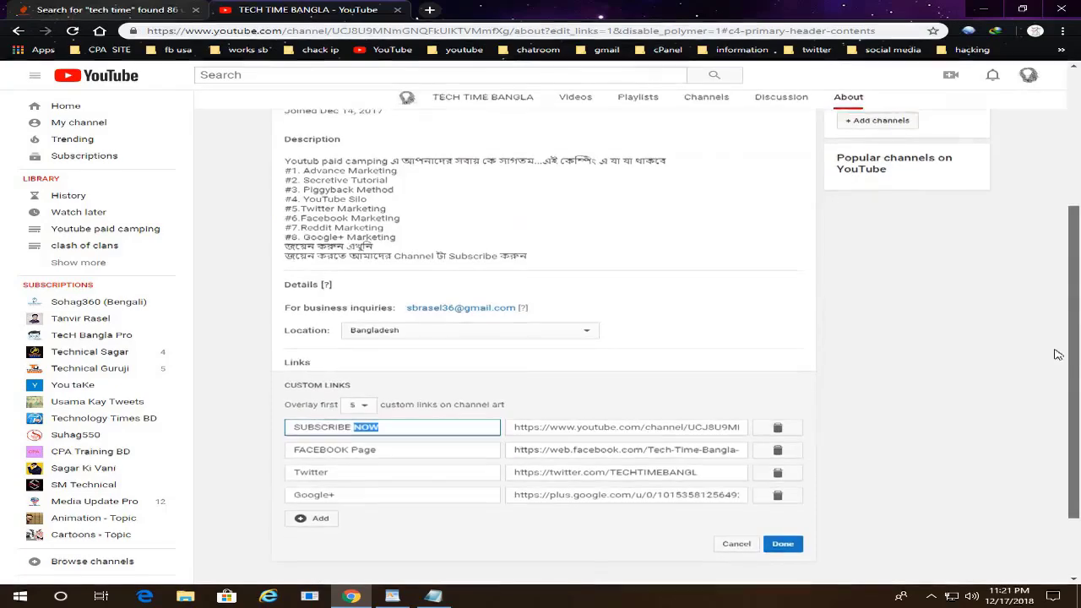
{"action": "left_click_drag", "start_coordinate": [296, 428], "coordinate": [345, 448]}
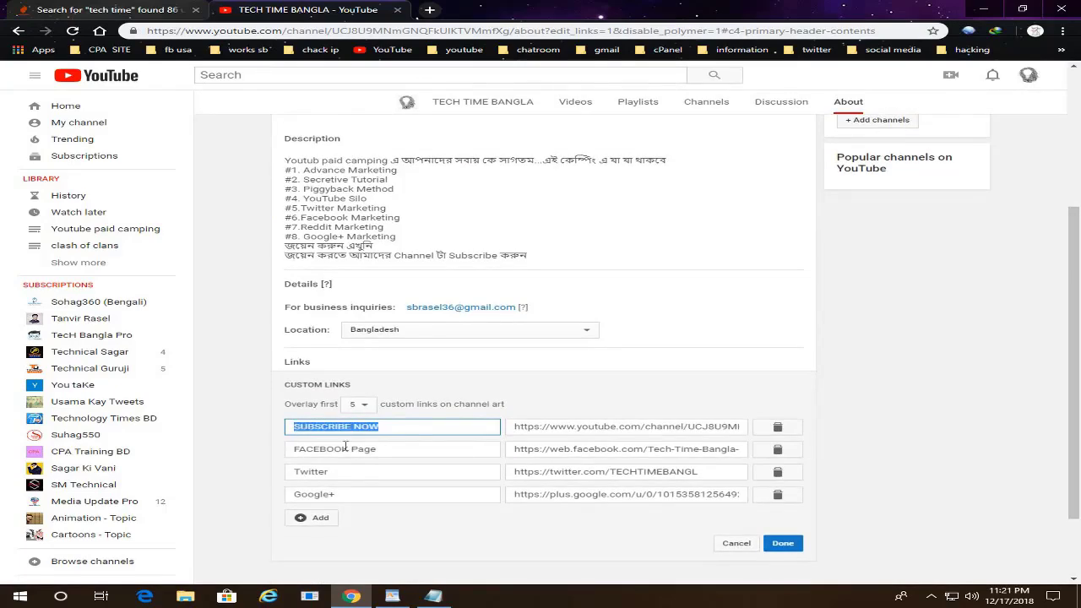
{"action": "triple_click", "coordinate": [560, 429]}
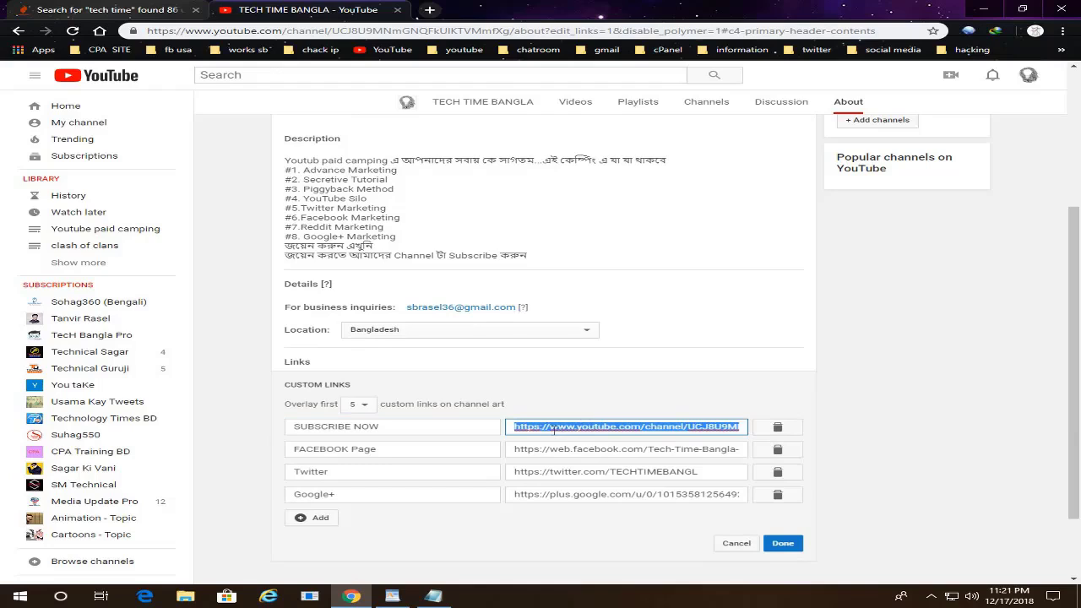
{"action": "triple_click", "coordinate": [574, 449]}
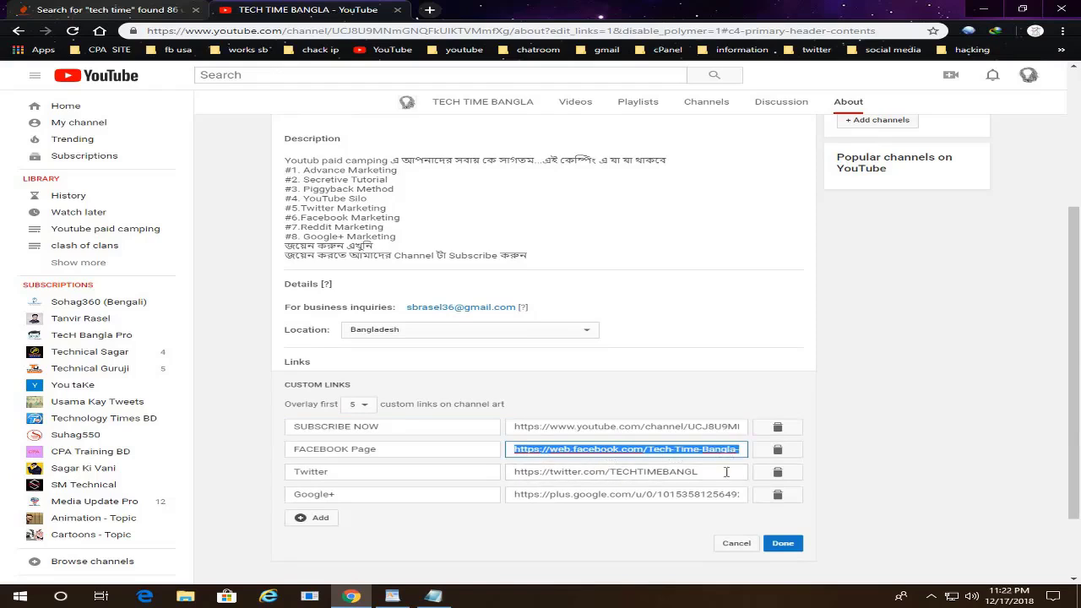
Step: Check the Twitter and Google+ URLs in the custom links list and save the channel's links
{"action": "left_click", "coordinate": [580, 471]}
{"action": "left_click", "coordinate": [597, 495]}
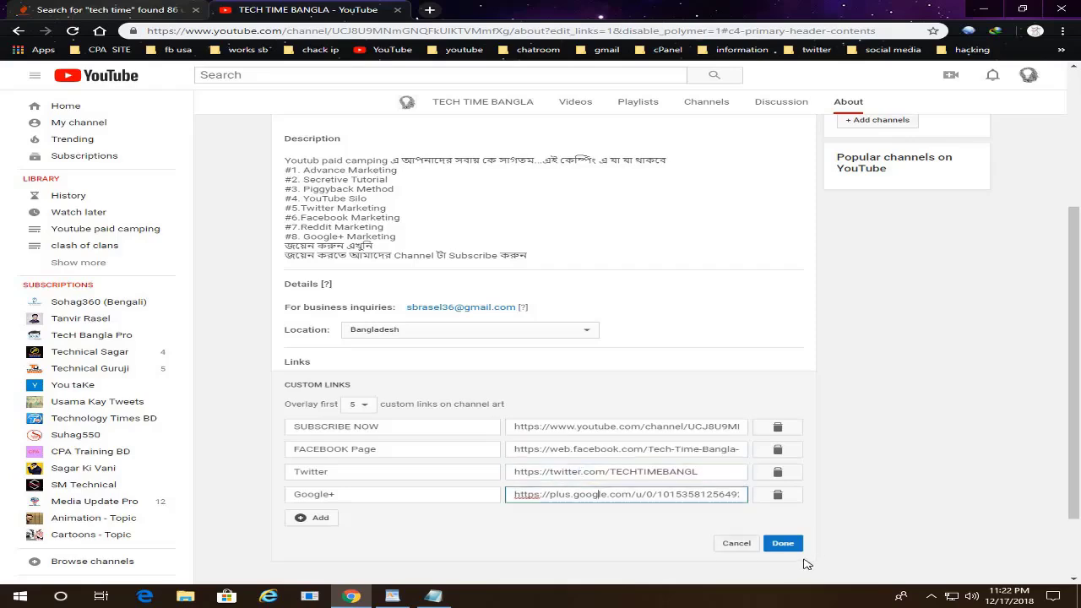
{"action": "left_click", "coordinate": [791, 549]}
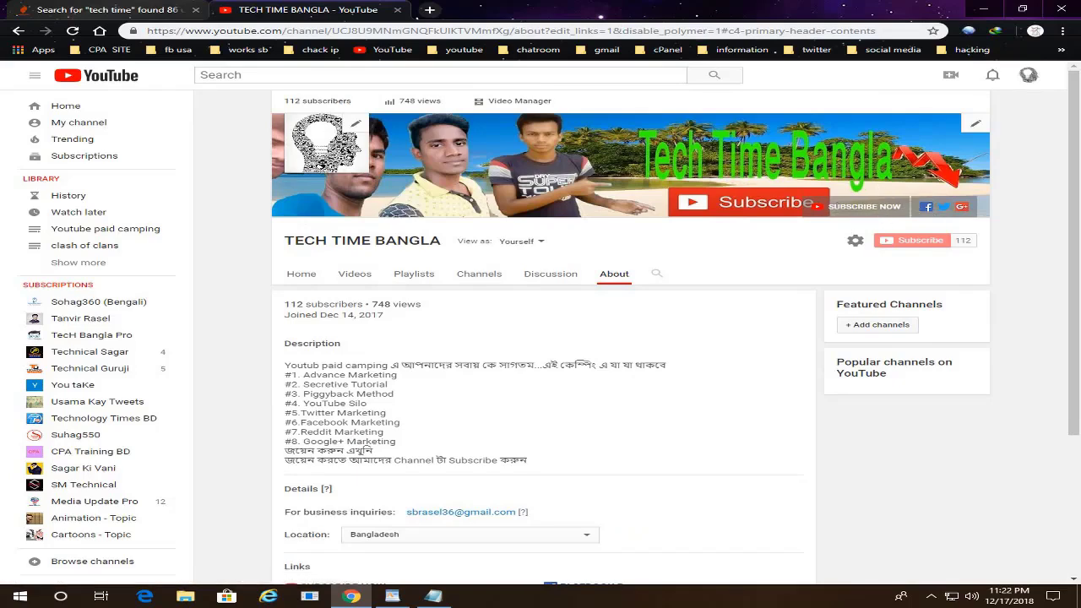
Step: Switch to the WordPad notes, highlight the "Business mail" topic, and return to the YouTube channel in Chrome
{"action": "left_click", "coordinate": [390, 596]}
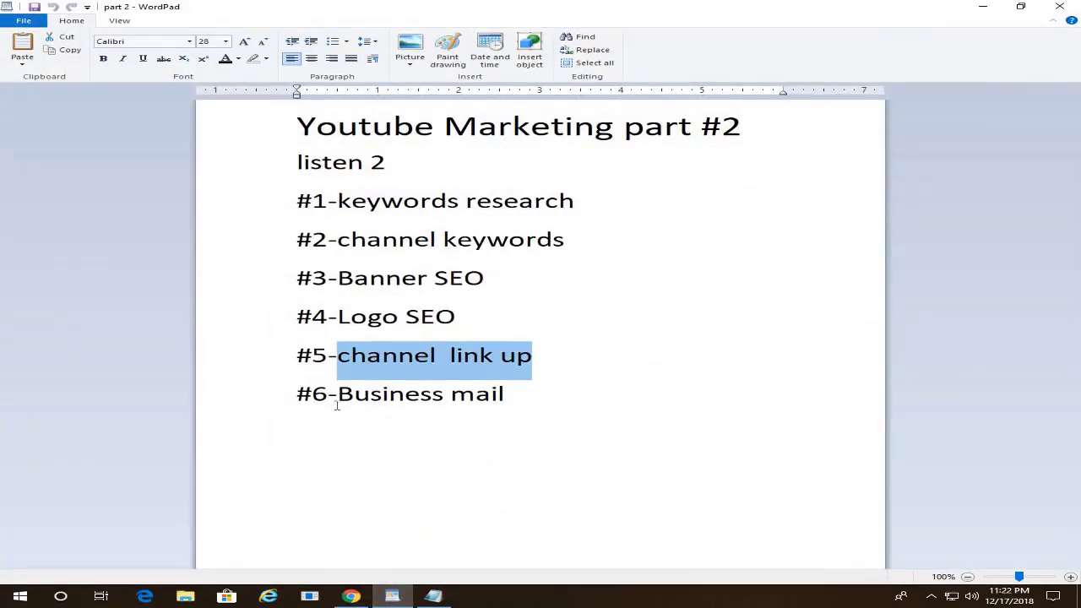
{"action": "left_click_drag", "start_coordinate": [326, 393], "coordinate": [494, 398]}
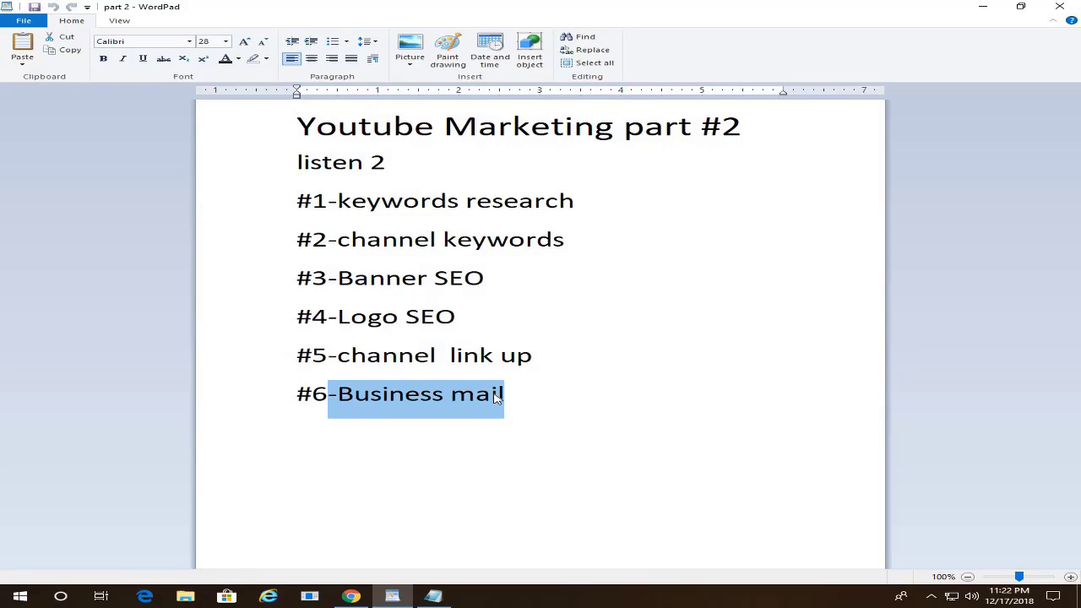
{"action": "left_click", "coordinate": [982, 6]}
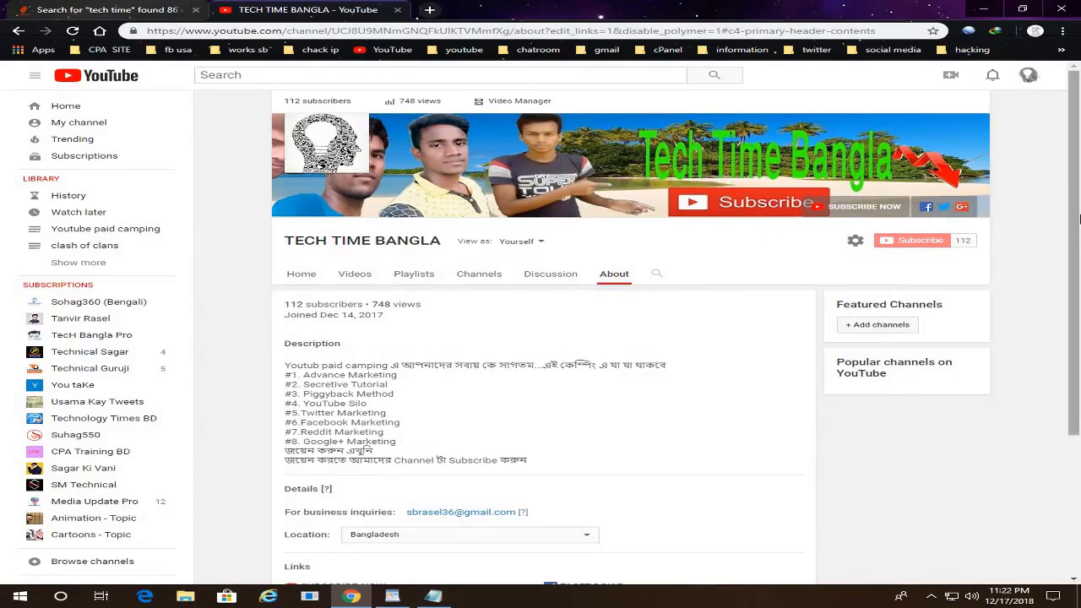
Step: Examine the channel's About page from the banner to the links, focusing on the business inquiries line under Details
{"action": "left_click_drag", "start_coordinate": [1078, 201], "coordinate": [1078, 251]}
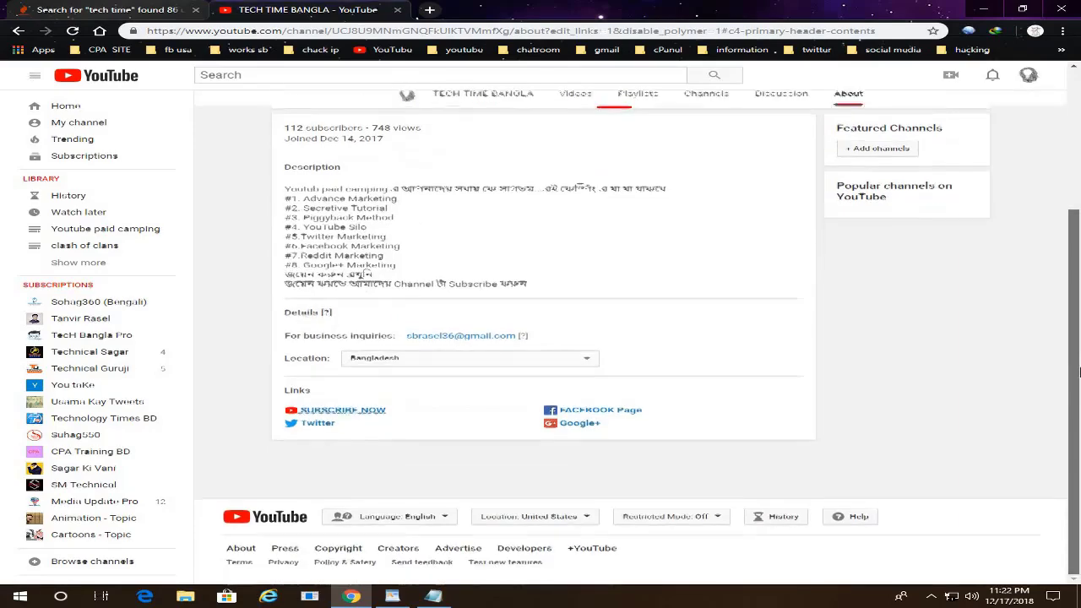
{"action": "scroll", "coordinate": [1078, 247], "scroll_direction": "up", "scroll_amount": 1}
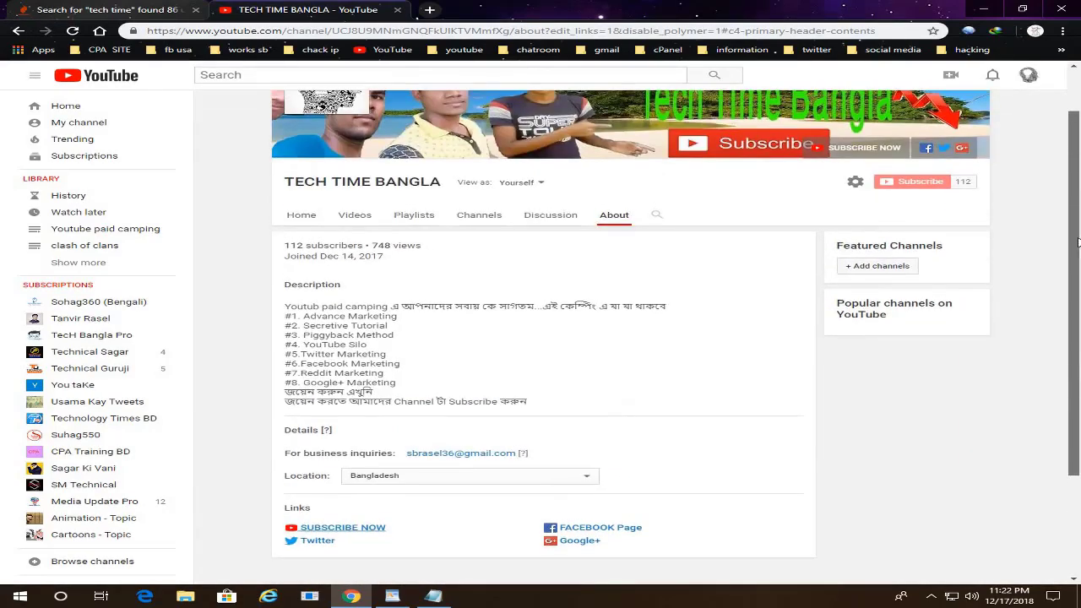
{"action": "scroll", "coordinate": [1078, 242], "scroll_direction": "down", "scroll_amount": 1}
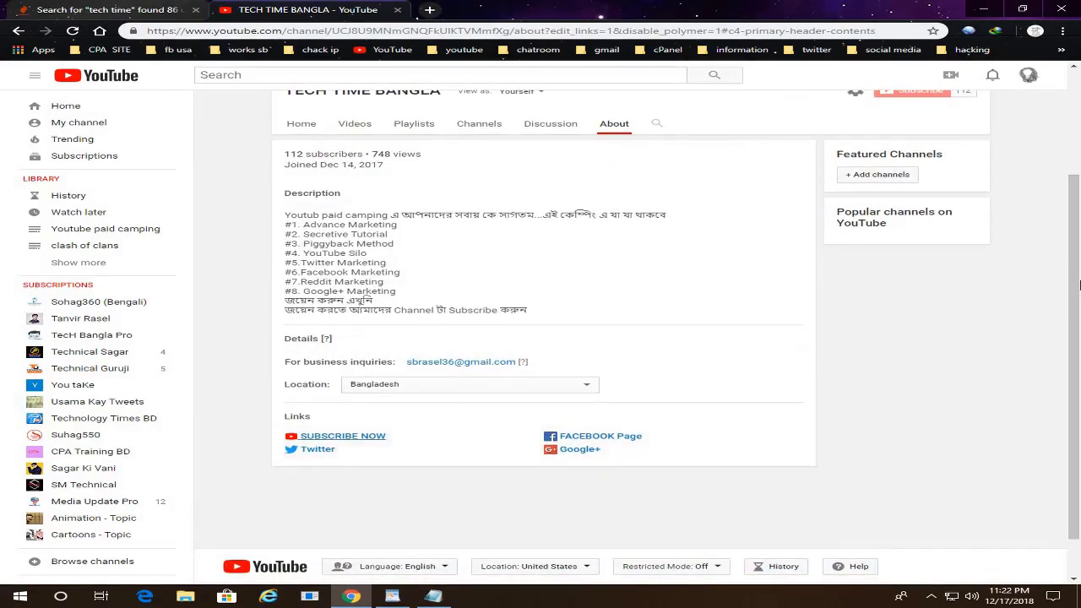
{"action": "scroll", "coordinate": [929, 149], "scroll_direction": "up", "scroll_amount": 2}
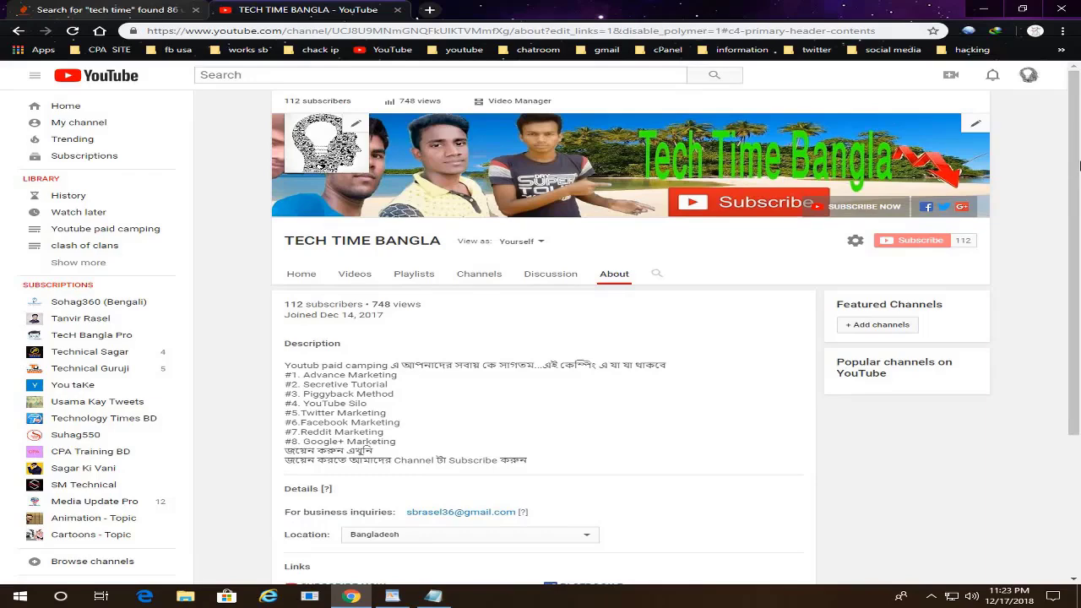
{"action": "scroll", "coordinate": [1078, 242], "scroll_direction": "down", "scroll_amount": 1}
{"action": "scroll", "coordinate": [1079, 243], "scroll_direction": "down", "scroll_amount": 1}
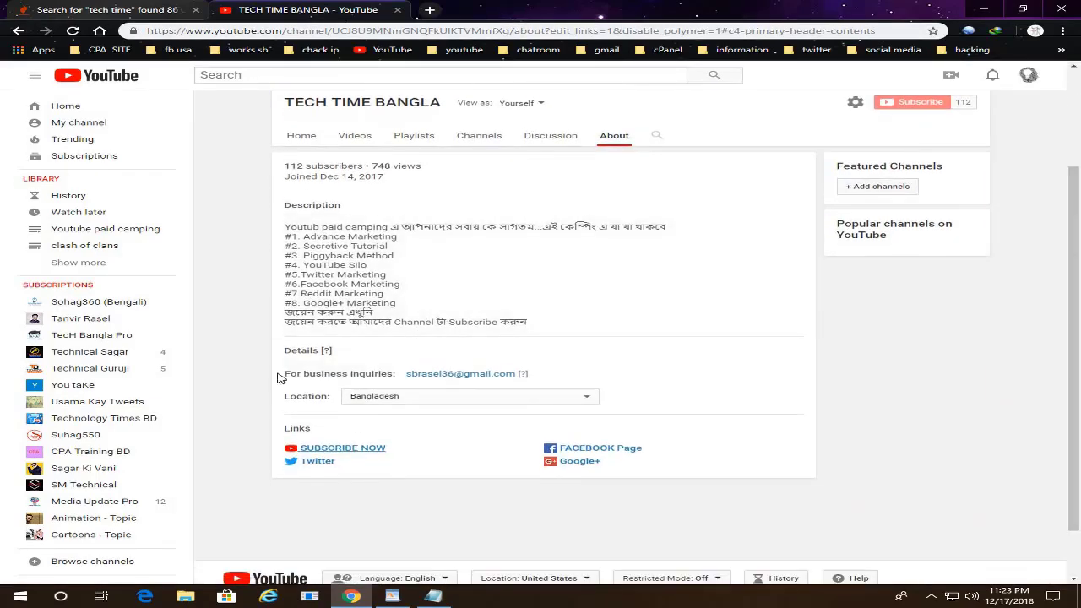
{"action": "left_click_drag", "start_coordinate": [298, 374], "coordinate": [441, 389]}
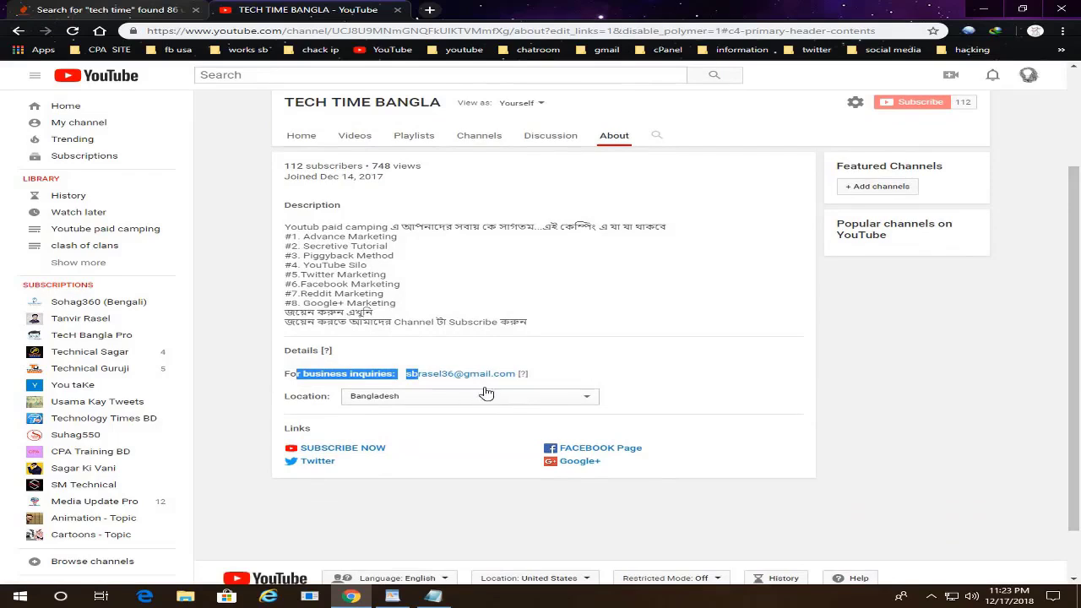
{"action": "left_click", "coordinate": [367, 378]}
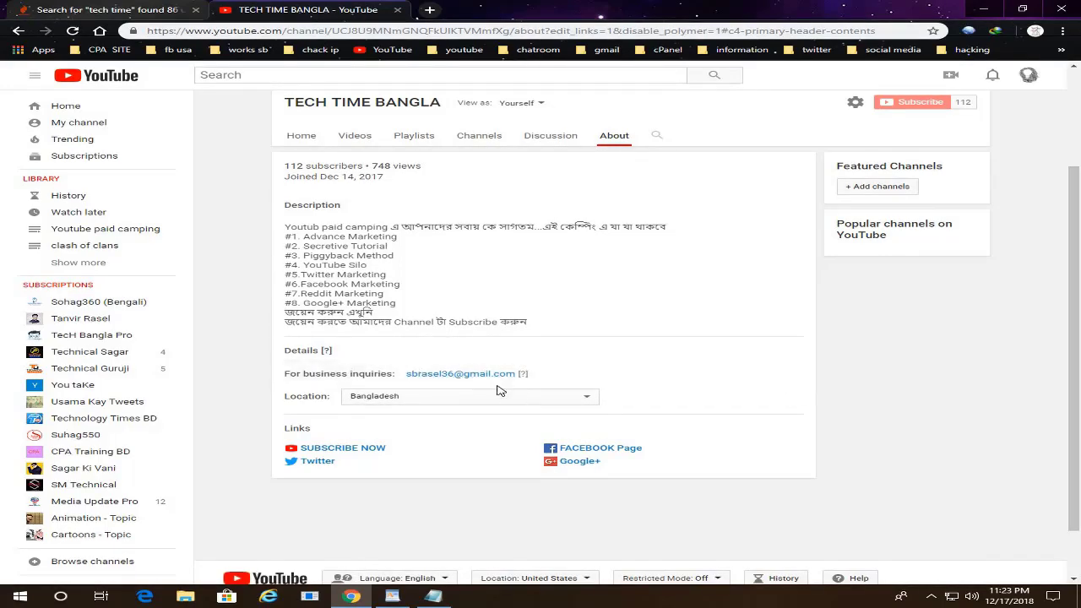
Step: Open the e-mail for business inquiries for editing, select the existing address to check it, and save the entry
{"action": "left_click", "coordinate": [802, 372]}
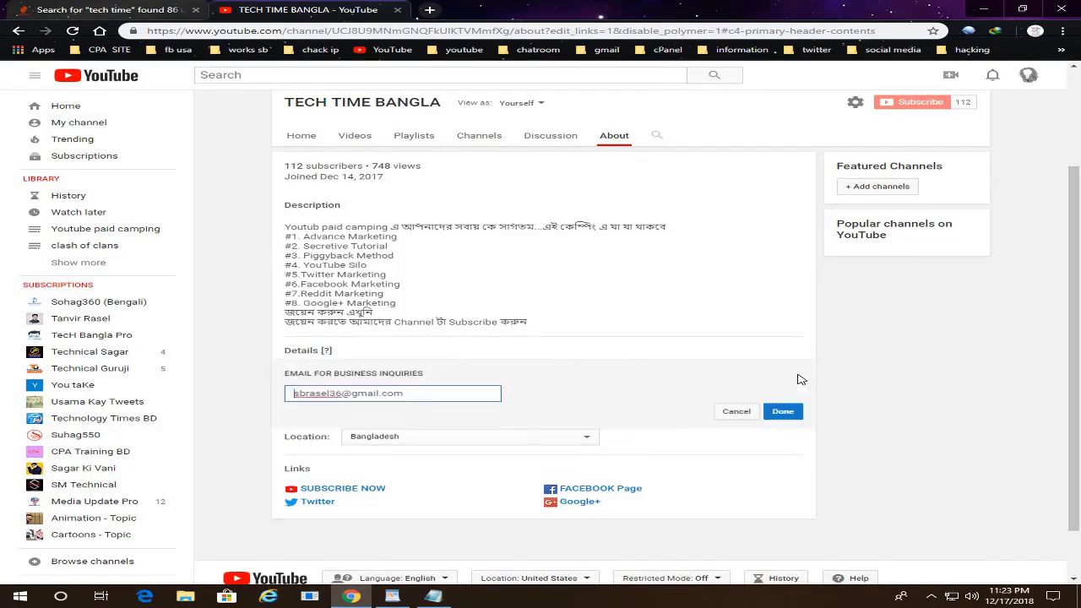
{"action": "left_click_drag", "start_coordinate": [403, 393], "coordinate": [272, 392]}
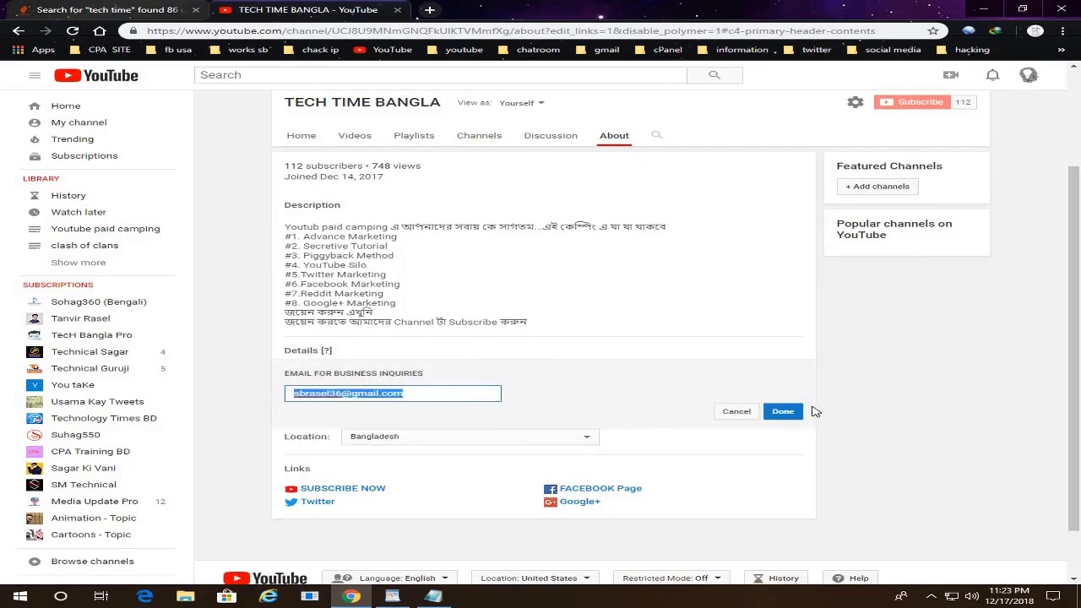
{"action": "left_click", "coordinate": [785, 412]}
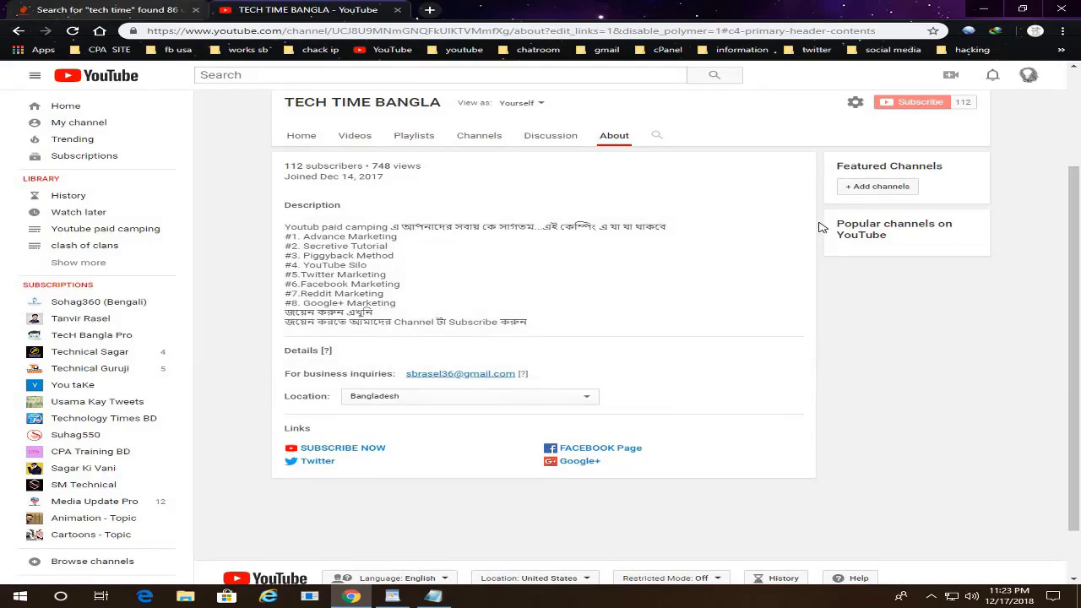
{"action": "left_click_drag", "start_coordinate": [1079, 293], "coordinate": [1075, 194]}
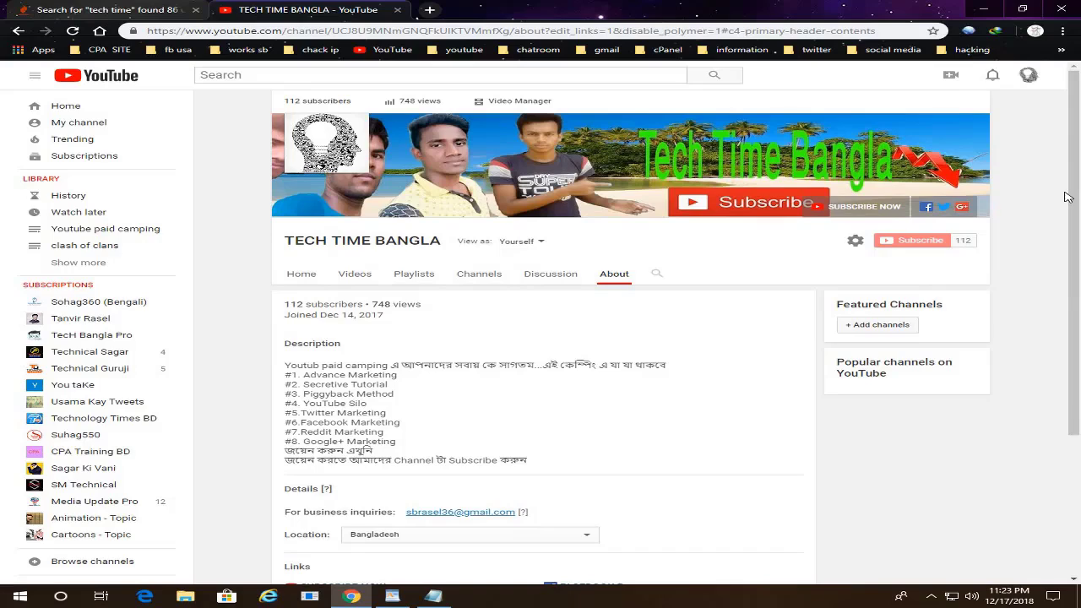
{"action": "scroll", "coordinate": [1079, 259], "scroll_direction": "down", "scroll_amount": 1}
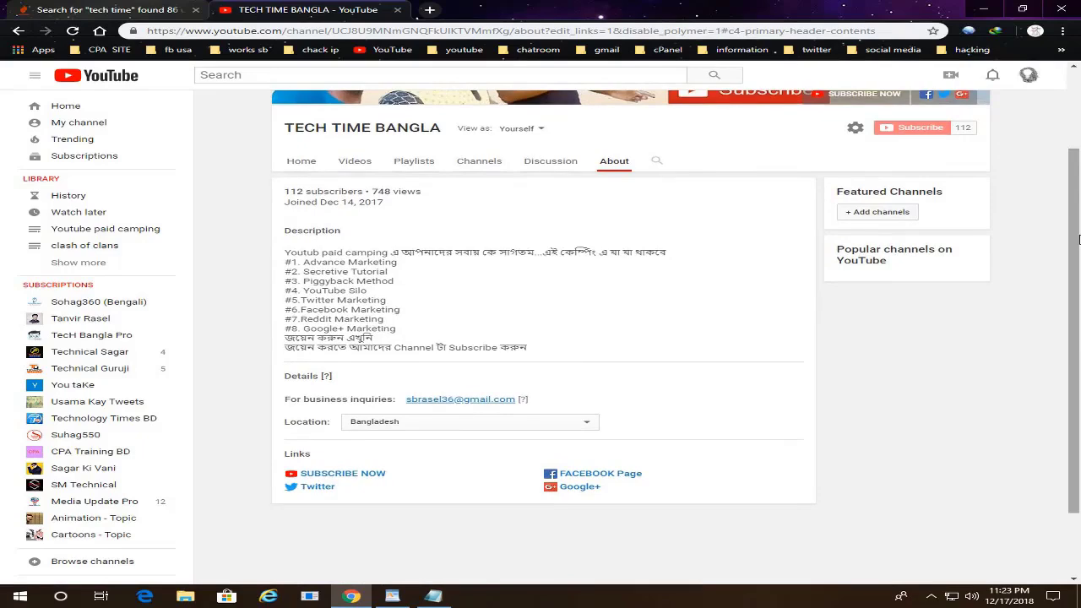
{"action": "left_click_drag", "start_coordinate": [1078, 239], "coordinate": [1078, 255]}
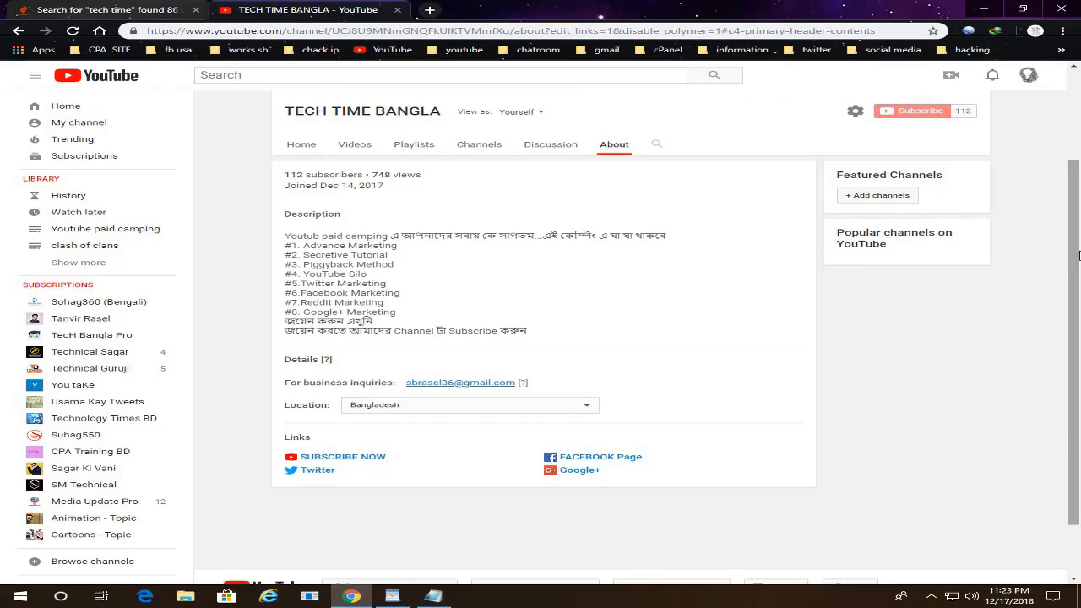
{"action": "mouse_move", "coordinate": [1077, 248]}
{"action": "left_mouse_down"}
{"action": "mouse_move", "coordinate": [1077, 258]}
{"action": "mouse_move", "coordinate": [1075, 245]}
{"action": "left_mouse_up"}
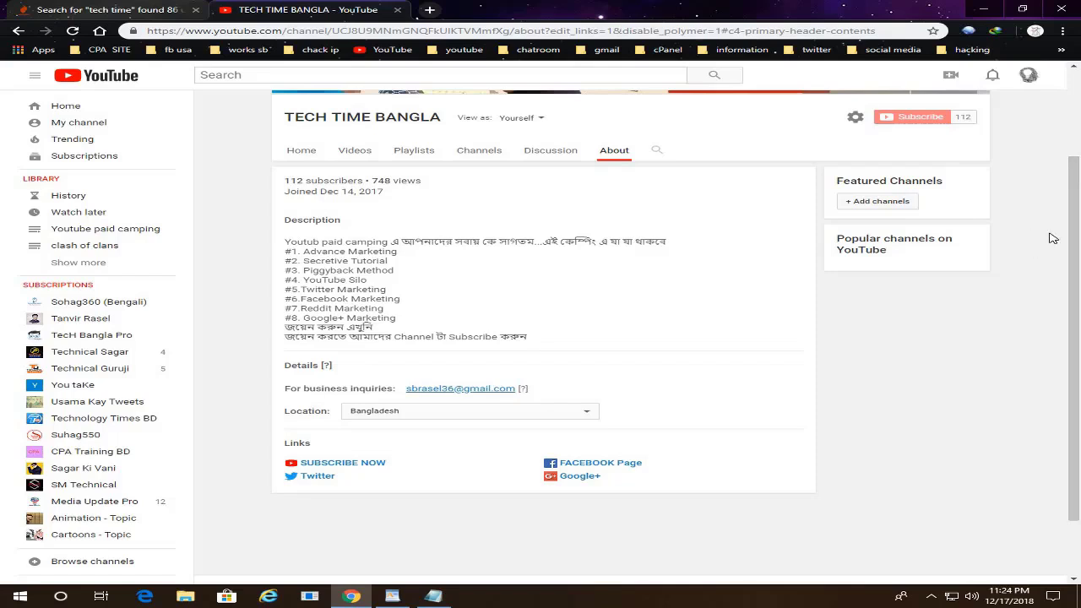
{"action": "left_click_drag", "start_coordinate": [1078, 265], "coordinate": [1079, 171]}
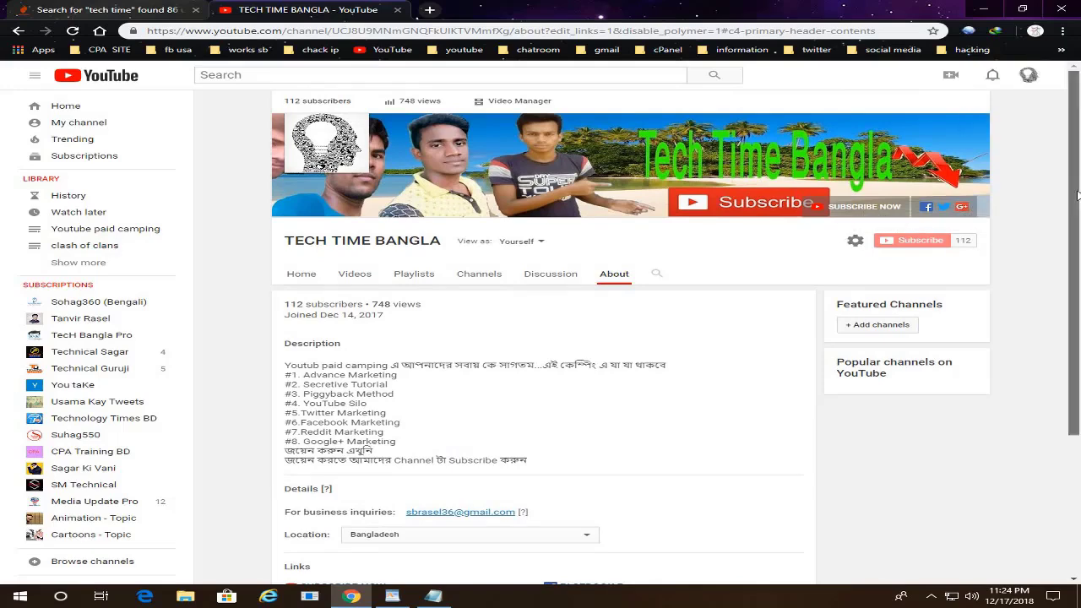
{"action": "scroll", "coordinate": [1077, 195], "scroll_direction": "down", "scroll_amount": 1}
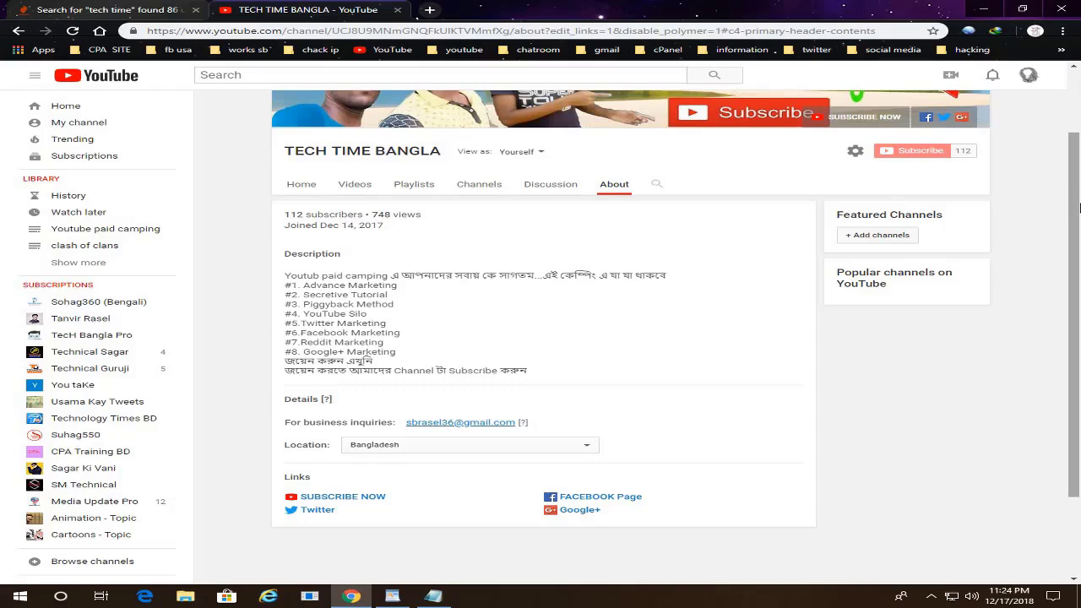
{"action": "scroll", "coordinate": [1078, 204], "scroll_direction": "up", "scroll_amount": 1}
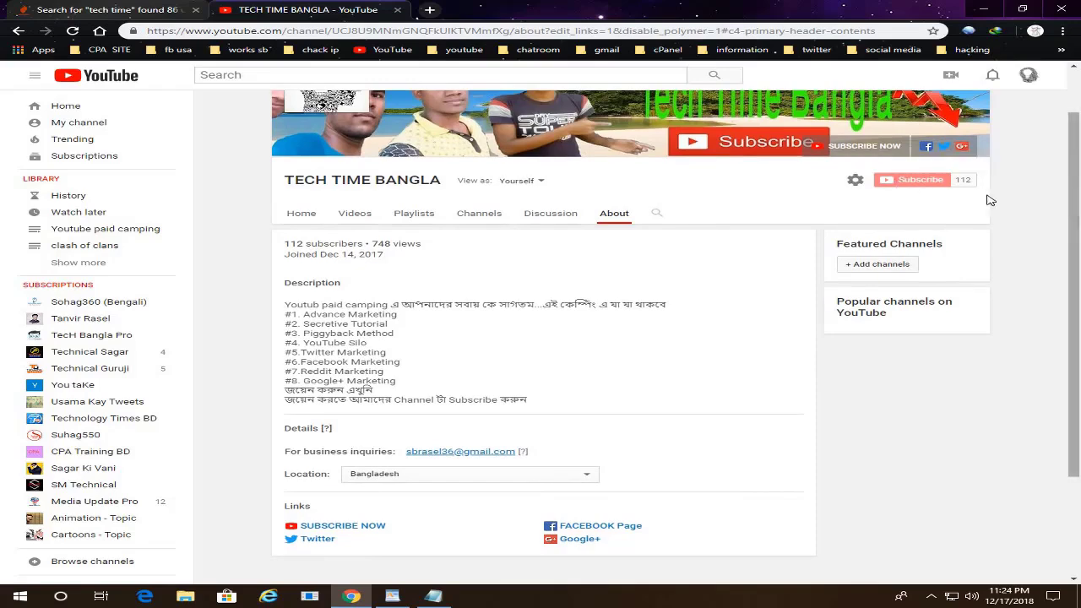